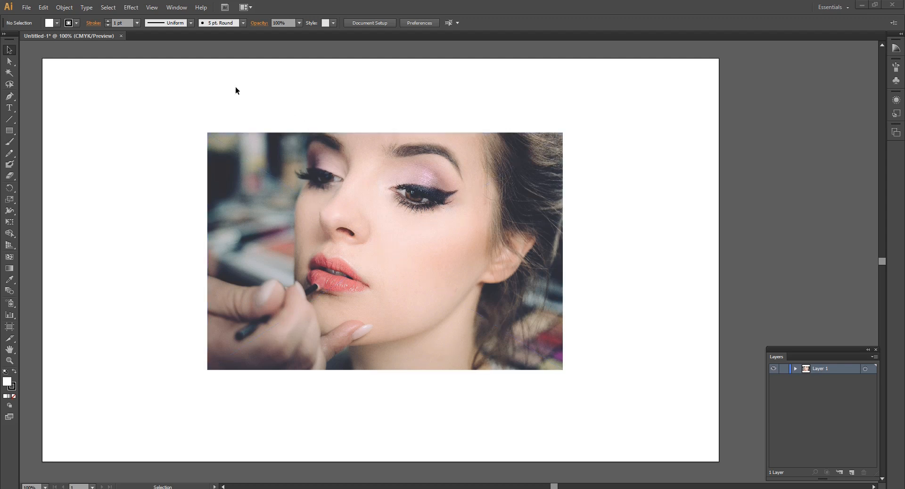
Show the Image Trace settings and trace the portrait photo with the 6 Colors preset, accepting the slow tracing of the large image.
left_click(177, 8)
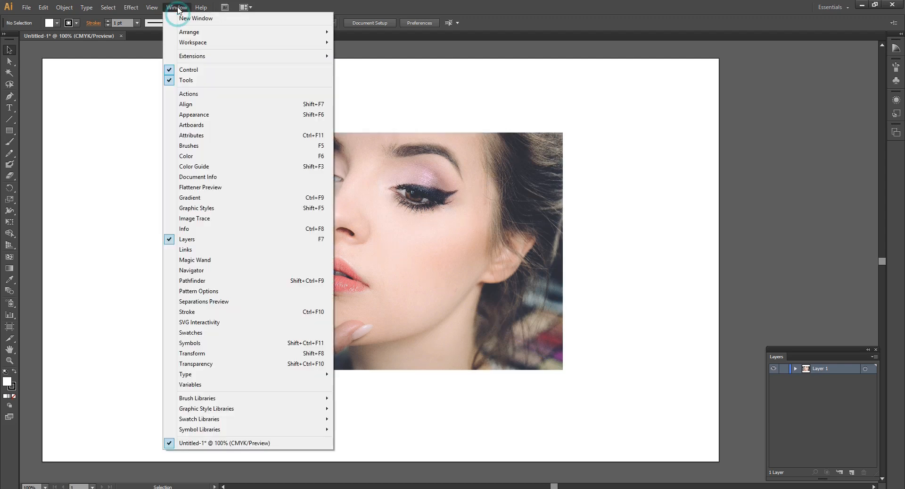
left_click(201, 220)
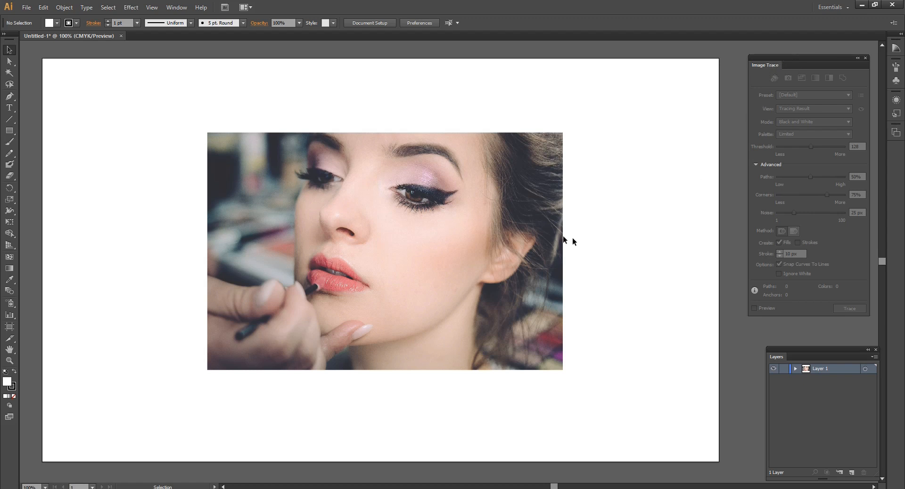
left_click(469, 221)
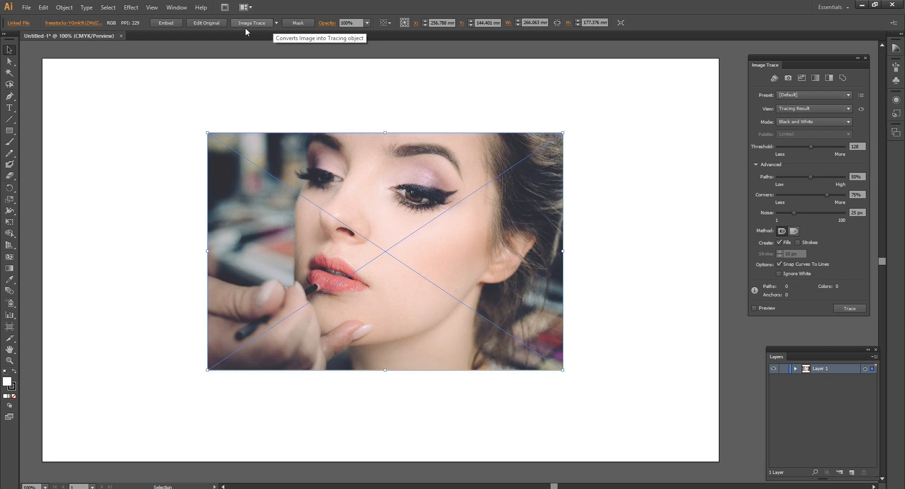
left_click(277, 23)
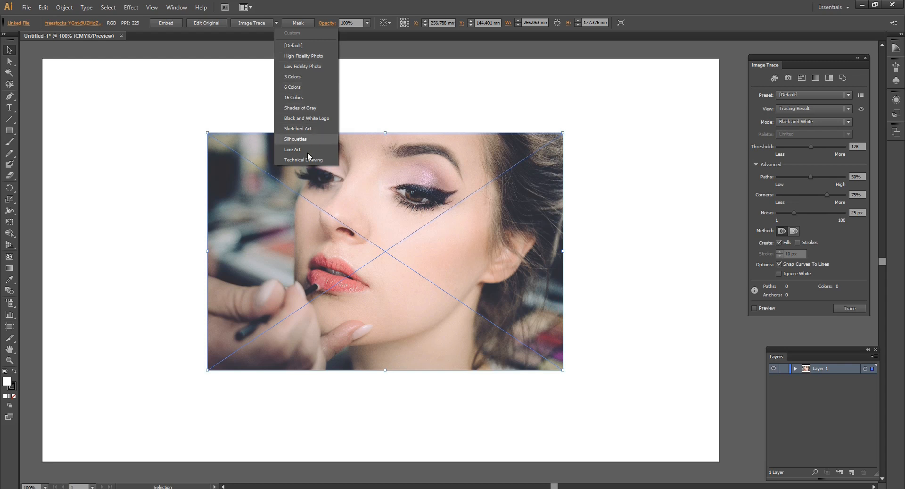
left_click(306, 88)
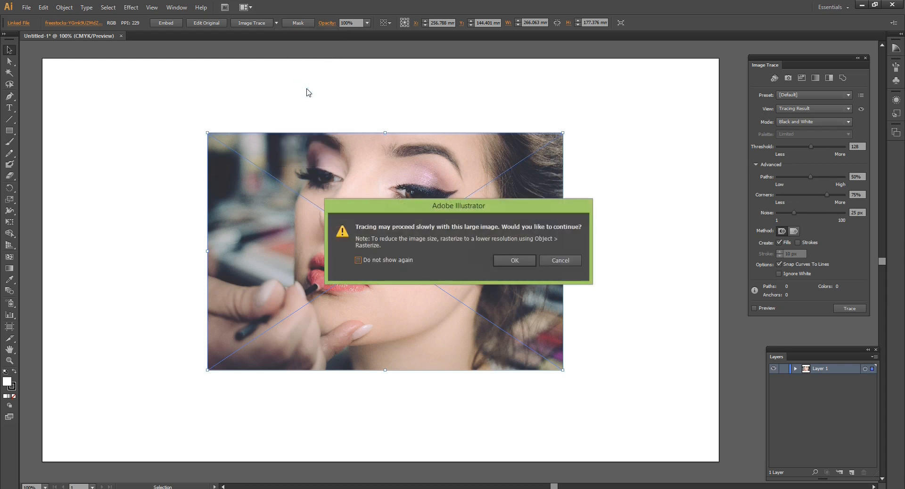
left_click(515, 261)
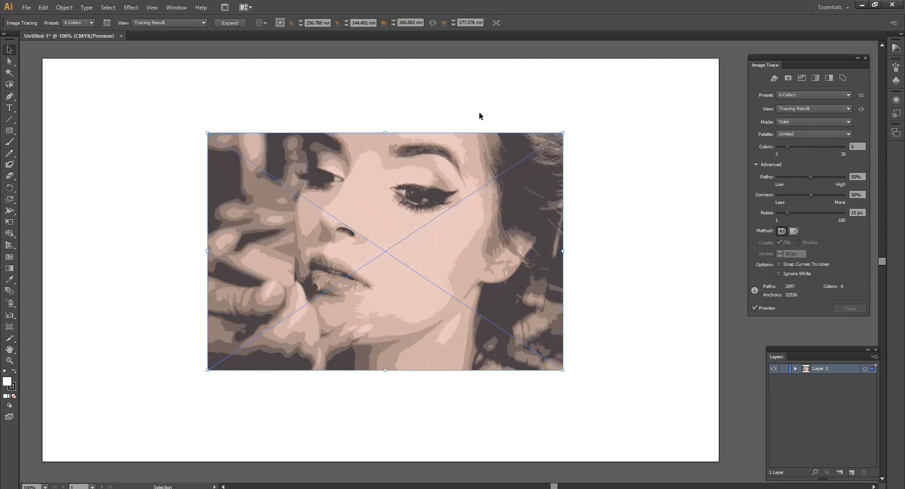
Review the advanced tracing options and expand the traced portrait into editable vector paths.
left_click(756, 164)
left_click(757, 164)
left_click(810, 177)
left_click(230, 23)
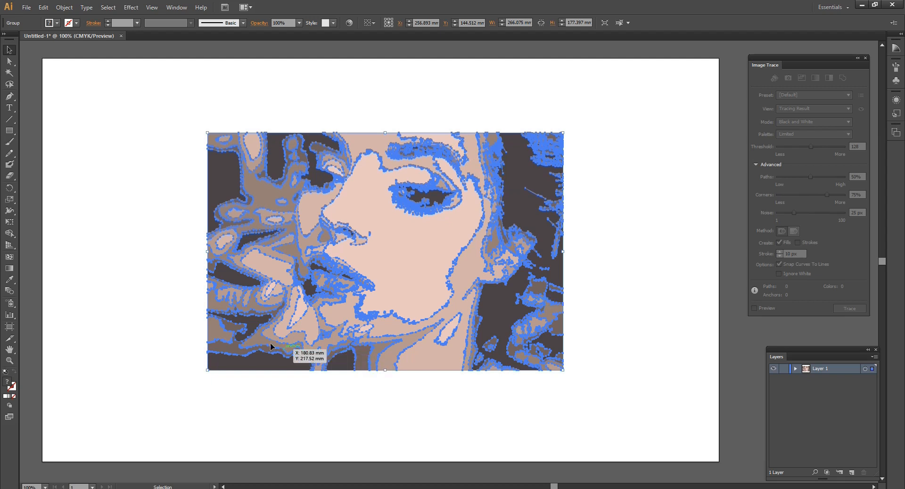
Expand Layer 1 and its group in the layer list to examine the individual paths of the traced portrait.
mouse_move(820, 349)
left_mouse_down()
mouse_move(808, 302)
mouse_move(808, 325)
left_mouse_up()
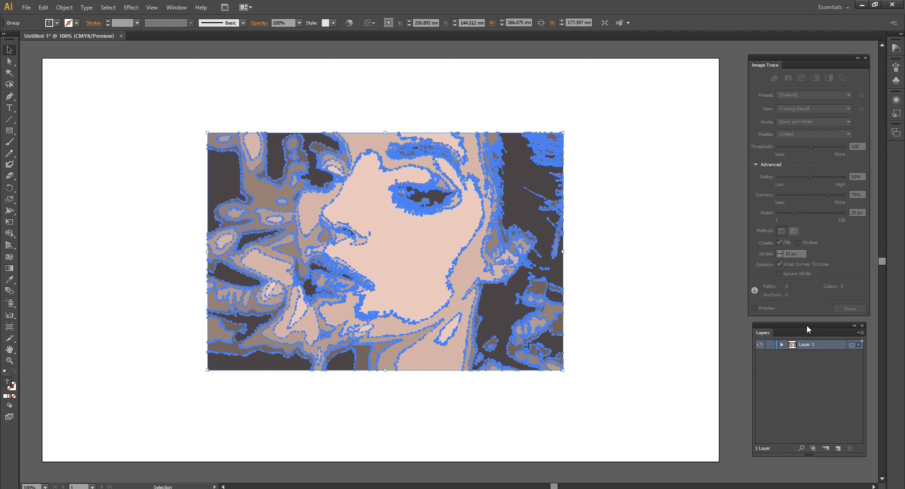
left_click(781, 345)
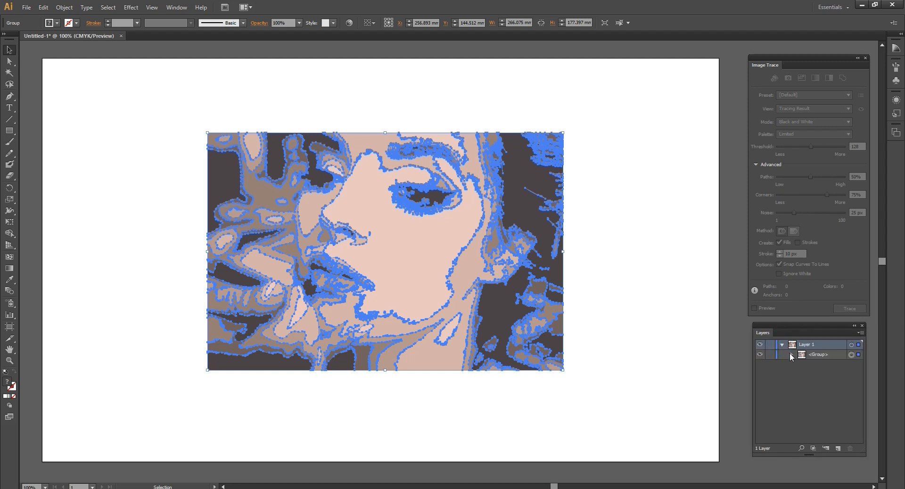
left_click(791, 354)
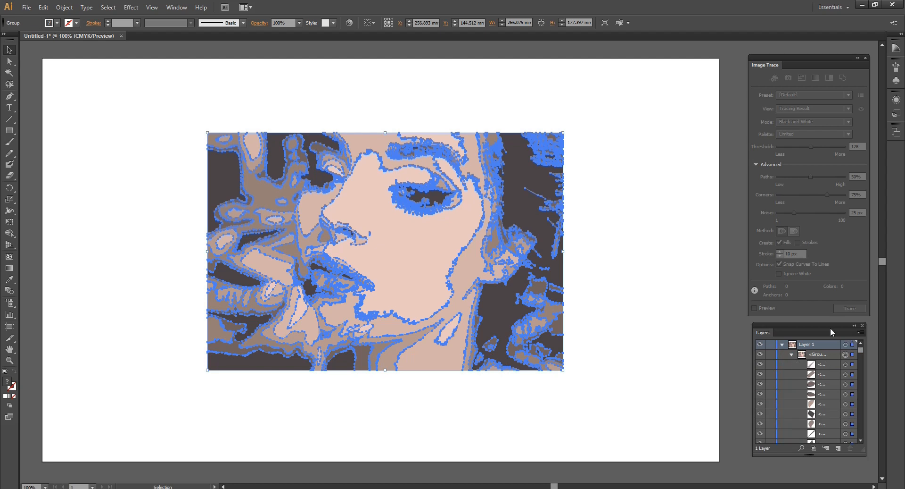
left_click_drag(830, 327, 728, 158)
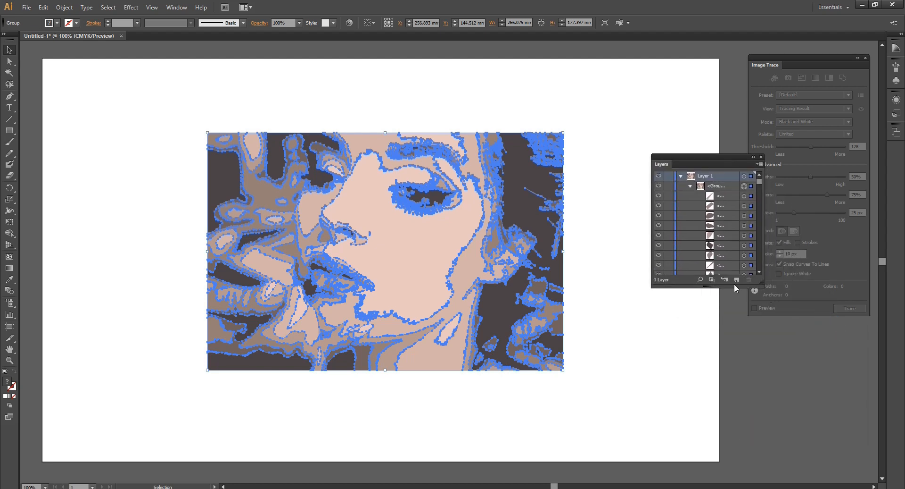
left_click_drag(736, 284, 744, 446)
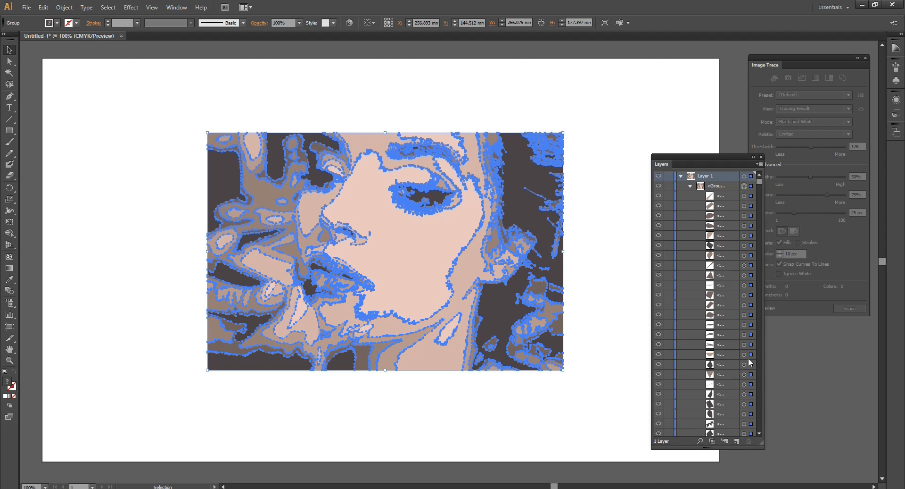
left_click_drag(722, 448, 713, 297)
left_click_drag(700, 157, 796, 329)
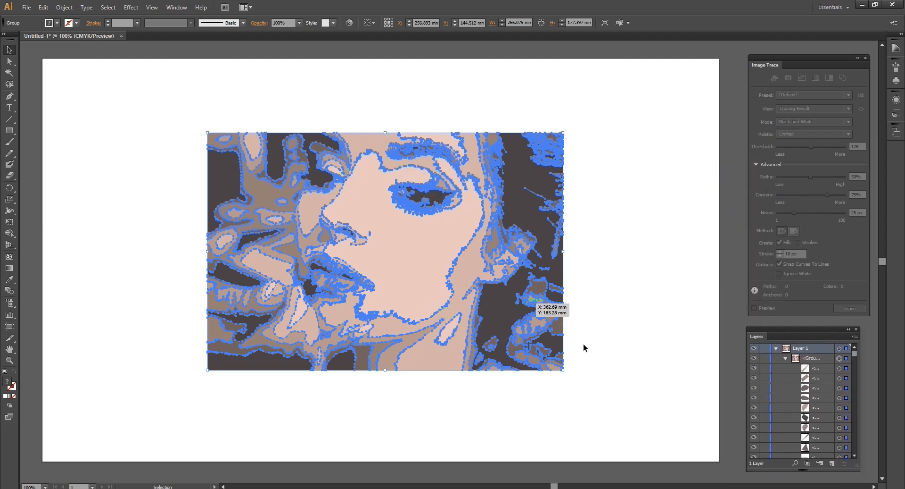
Ungroup the expanded tracing into separate paths and deselect everything.
left_click(602, 309)
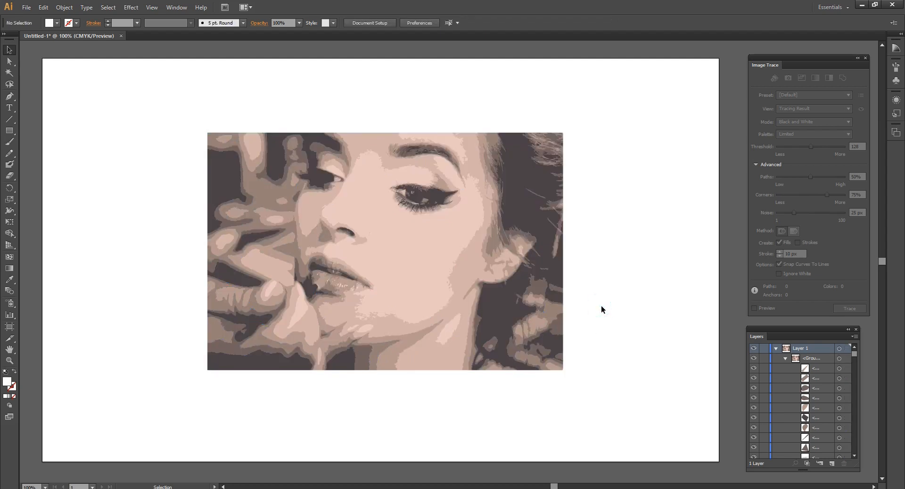
left_click(415, 258)
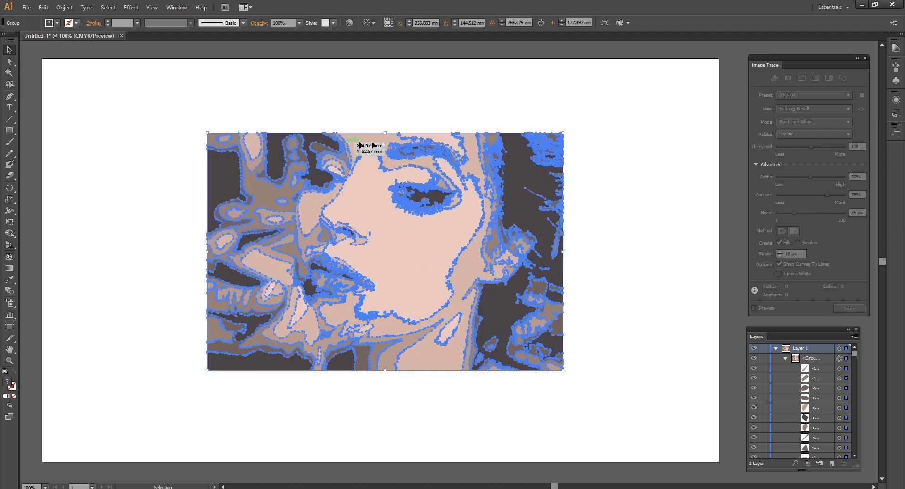
right_click(390, 234)
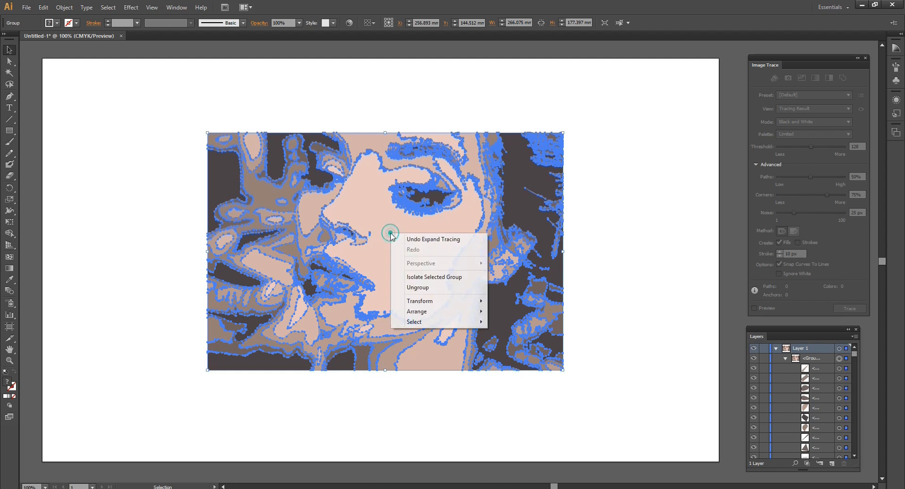
left_click(424, 286)
left_click(636, 255)
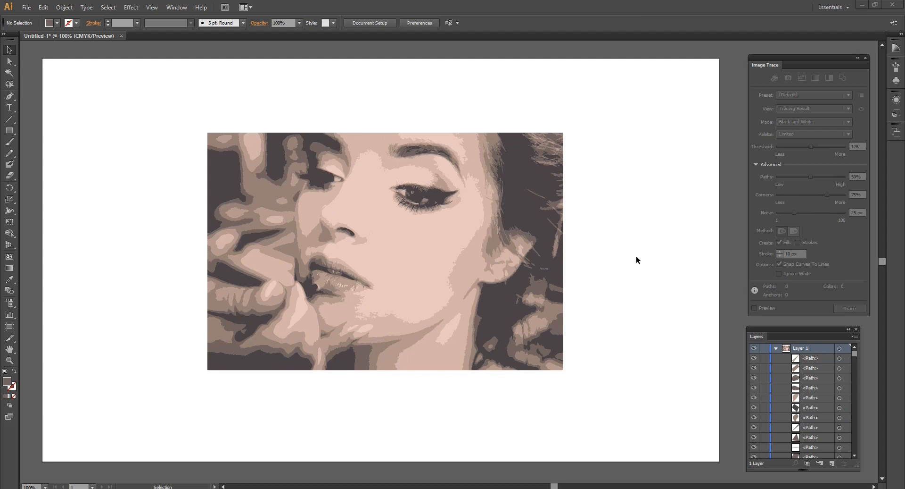
Select the large light skin shape covering the nose and cheek to examine its outline.
left_click(435, 250)
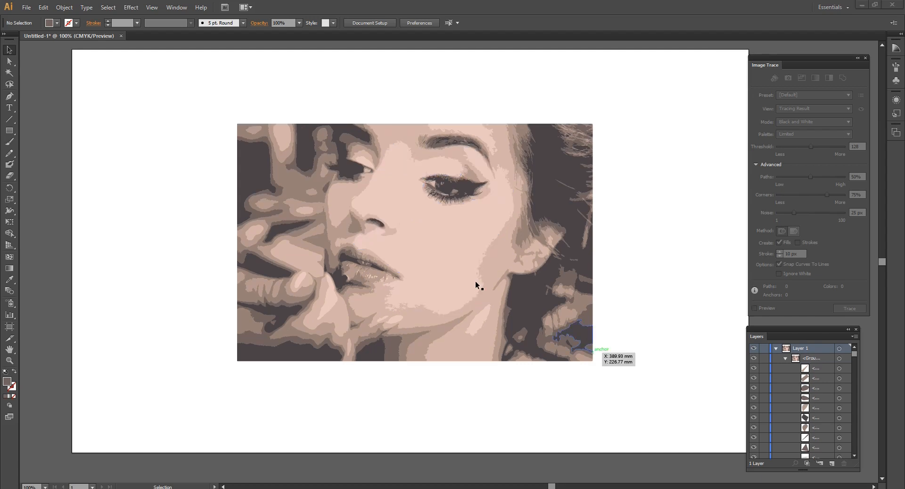
left_click(225, 118)
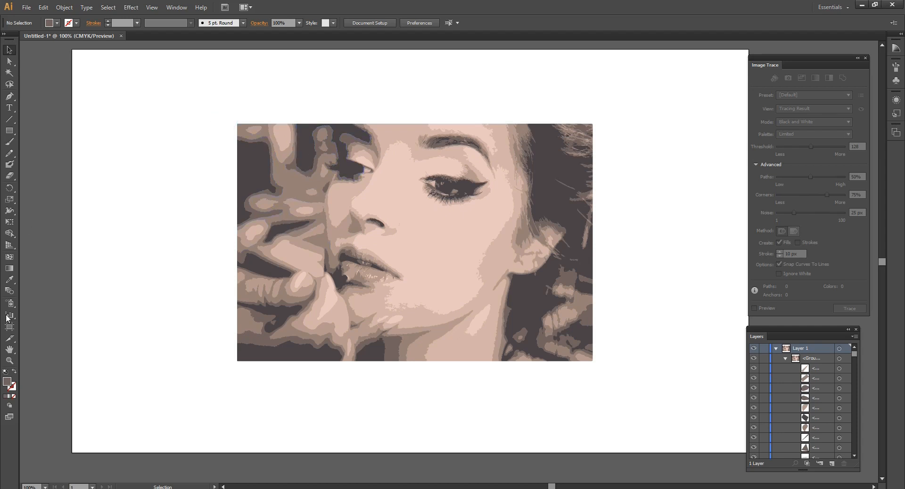
left_click(8, 361)
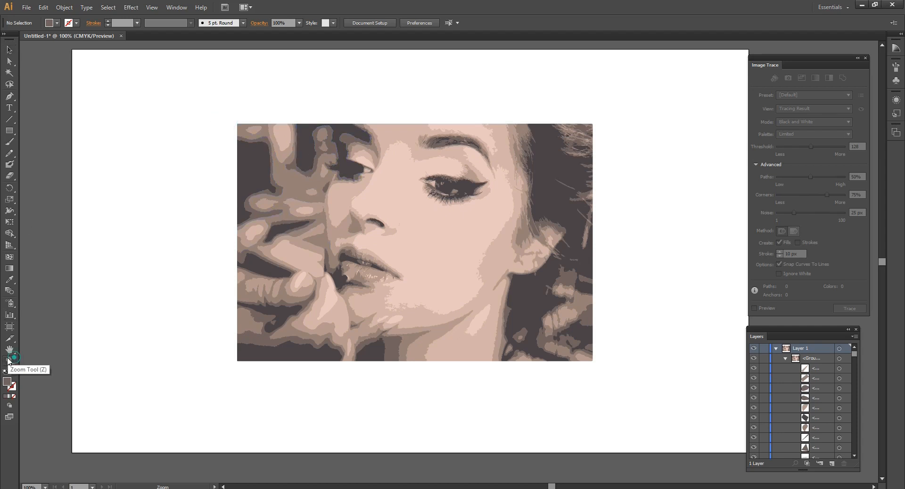
left_click_drag(233, 119, 600, 368)
key("v")
left_click(329, 251)
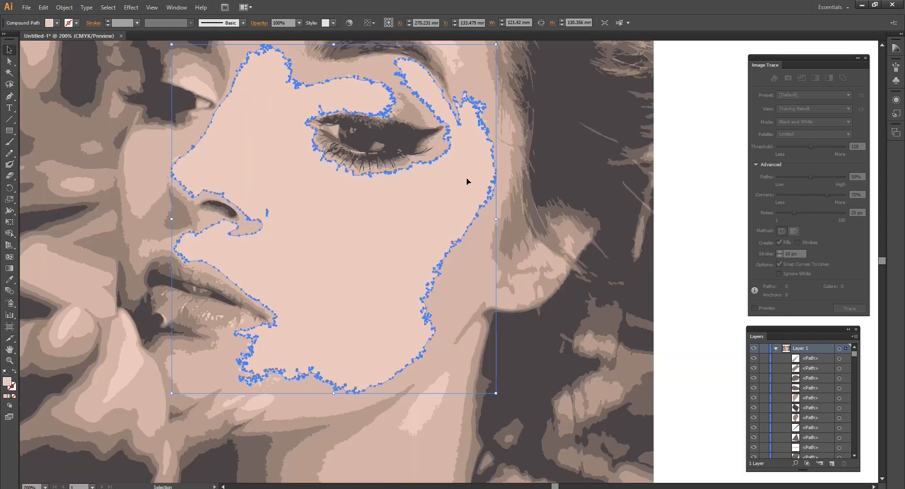
Lasso the small stray speck on the cheek beside the nostril and delete it.
left_click(9, 85)
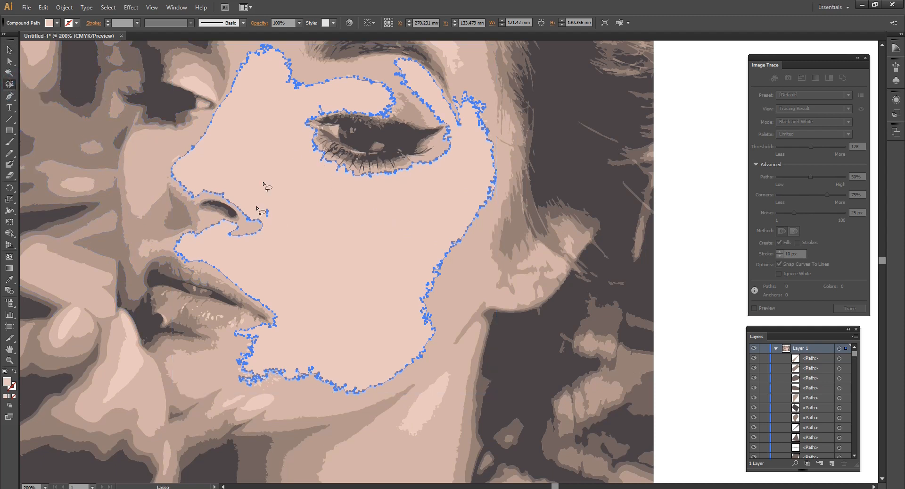
scroll(278, 189, "up", 2)
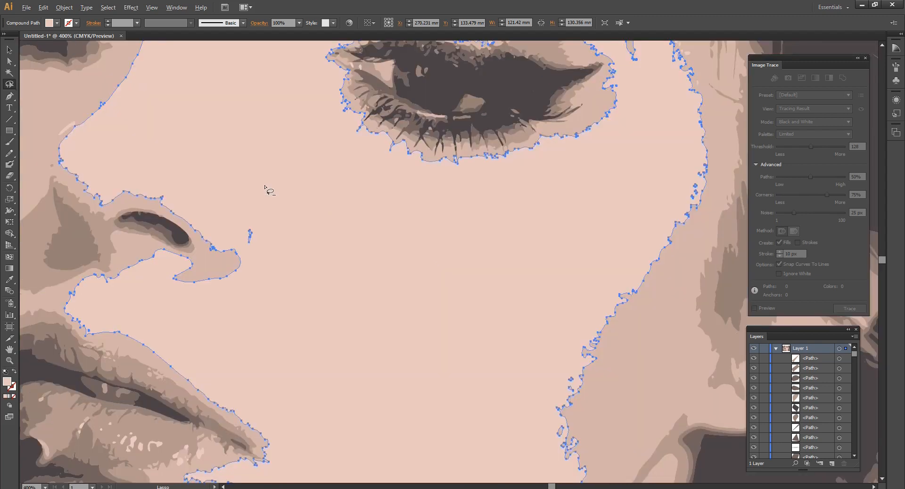
mouse_move(260, 248)
left_mouse_down()
mouse_move(243, 219)
mouse_move(250, 244)
mouse_move(237, 226)
mouse_move(255, 225)
mouse_move(258, 246)
left_mouse_up()
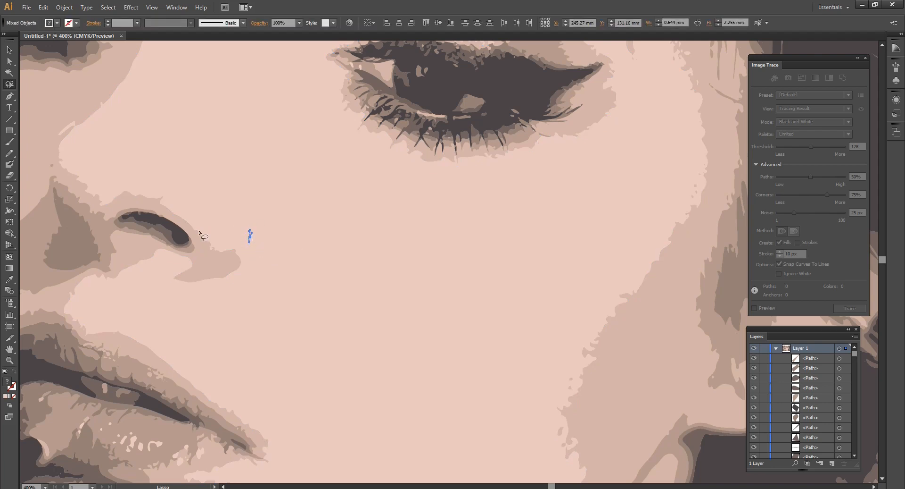
key("Delete")
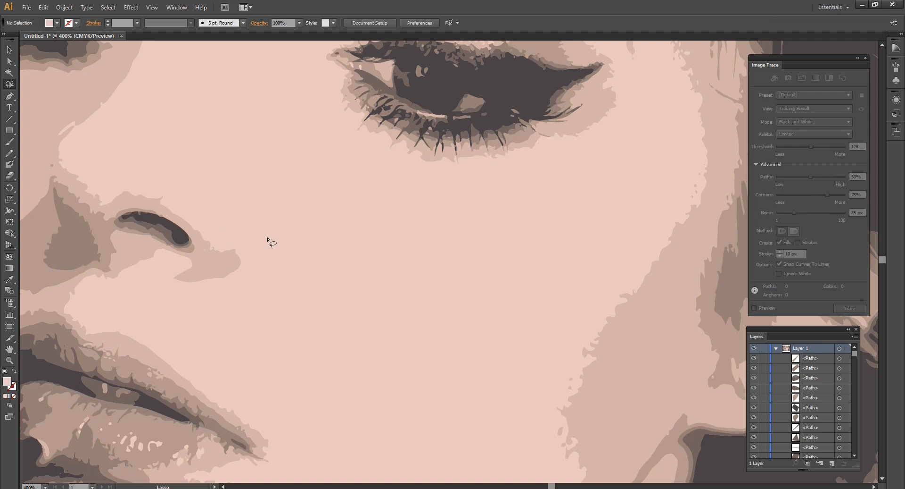
Lasso the stray specks along the shaded edge of the cheek and delete them.
left_click_drag(632, 265, 621, 318)
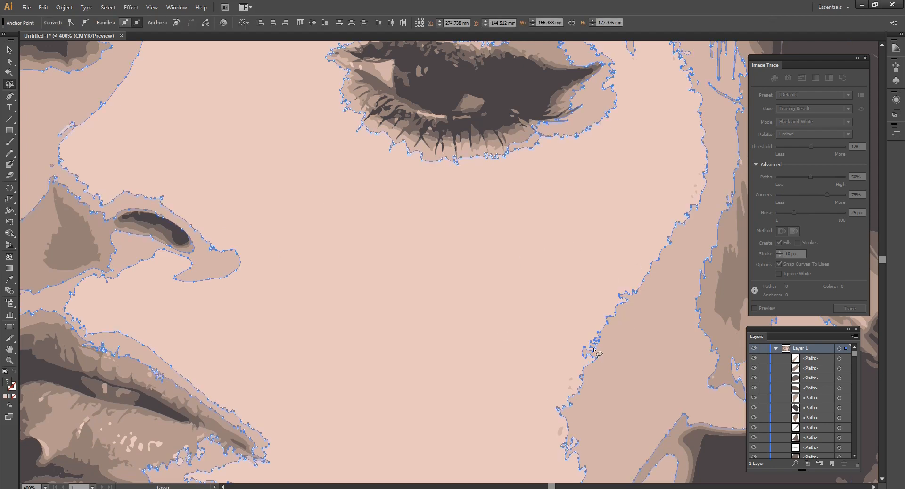
mouse_move(561, 371)
left_mouse_down()
mouse_move(574, 387)
mouse_move(561, 375)
mouse_move(573, 372)
left_mouse_up()
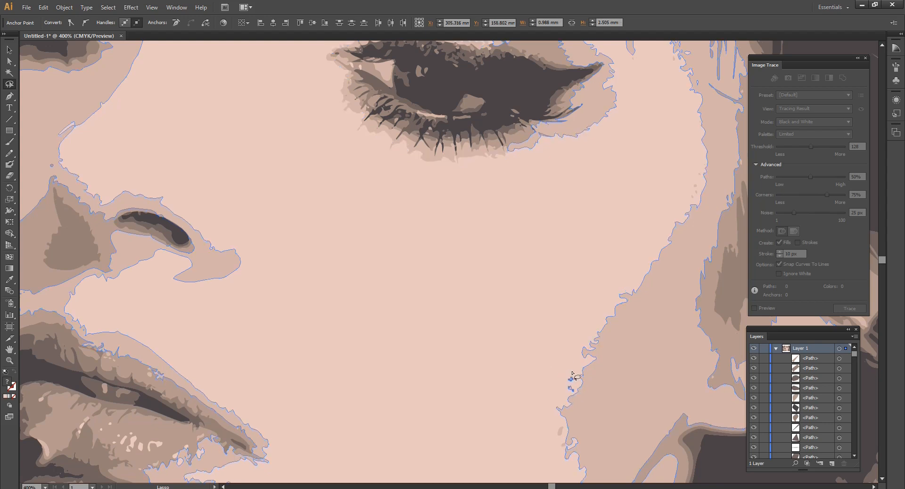
mouse_move(545, 418)
left_mouse_down()
mouse_move(565, 448)
mouse_move(558, 419)
left_mouse_up()
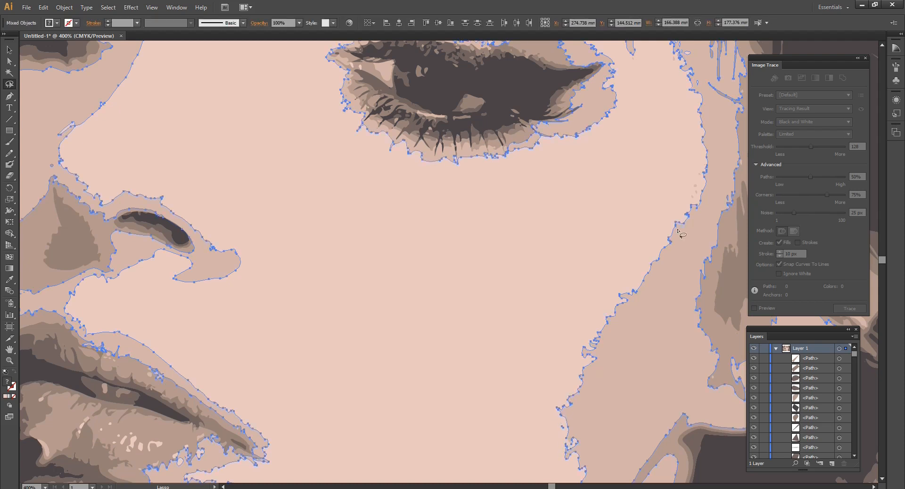
key("Delete")
Smooth the ragged lower edge of the light skin area along the chin, jaw and cheek with Blob Brush strokes.
key("shift+b")
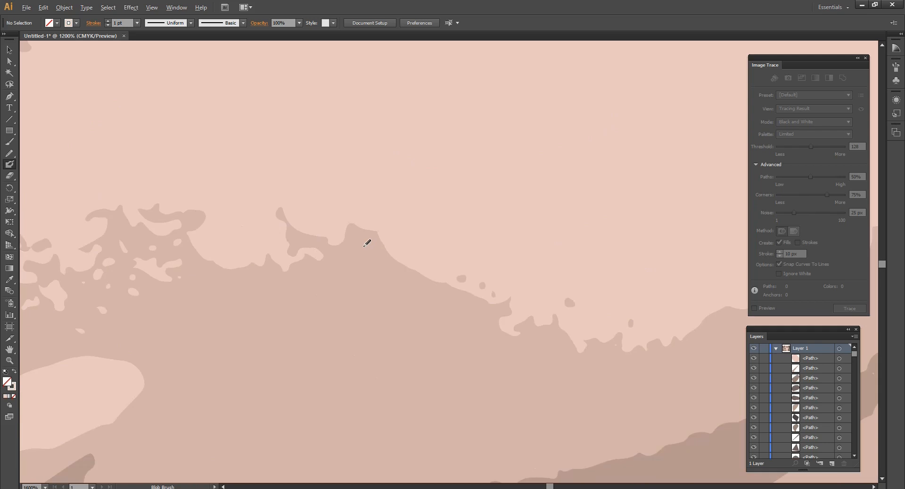
scroll(250, 236, "up", 1)
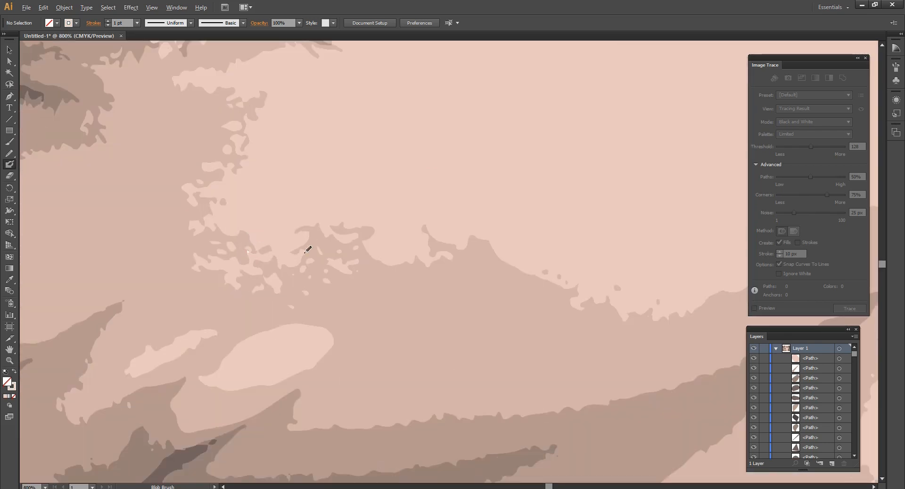
scroll(308, 248, "down", 2)
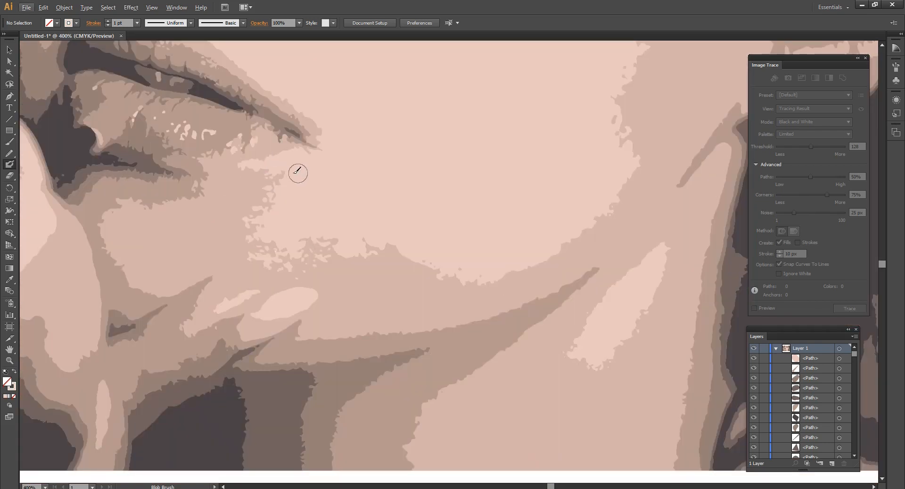
mouse_move(267, 237)
left_mouse_down()
mouse_move(306, 256)
mouse_move(339, 243)
mouse_move(302, 243)
mouse_move(324, 254)
mouse_move(376, 239)
mouse_move(358, 249)
mouse_move(408, 248)
mouse_move(439, 229)
mouse_move(429, 261)
mouse_move(472, 270)
left_mouse_up()
mouse_move(543, 241)
left_mouse_down()
mouse_move(577, 234)
mouse_move(600, 205)
mouse_move(628, 132)
mouse_move(621, 90)
left_mouse_up()
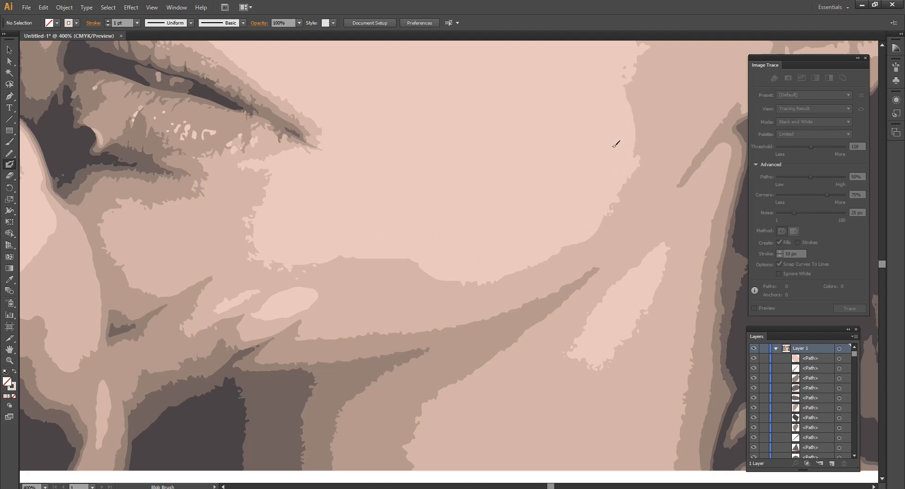
scroll(518, 236, "down", 1)
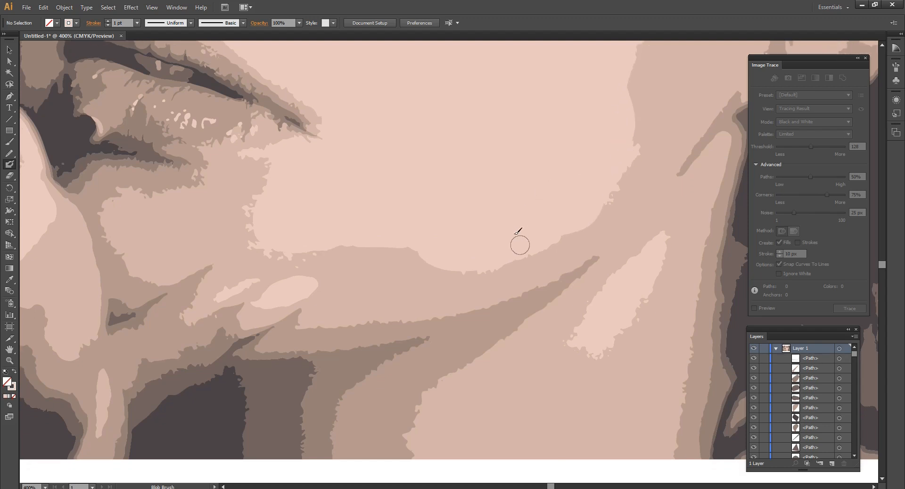
scroll(517, 236, "up", 5)
scroll(516, 250, "up", 3)
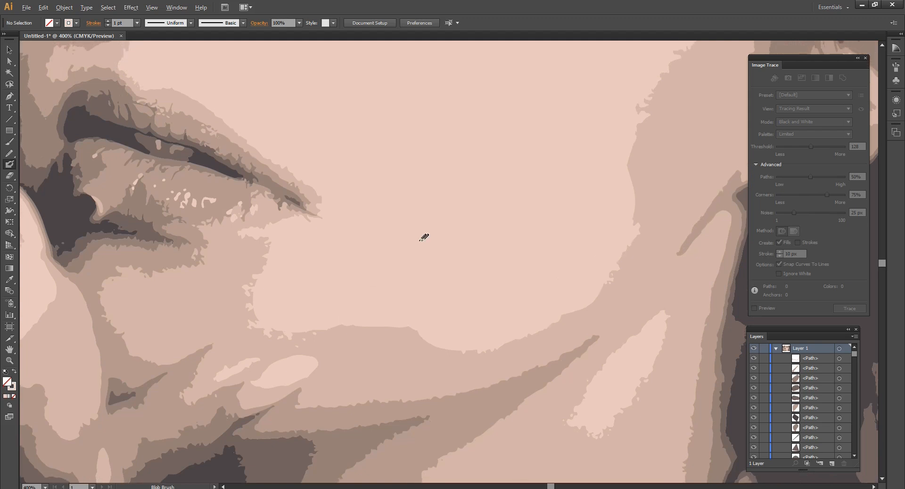
scroll(417, 244, "down", 5)
scroll(454, 187, "up", 4)
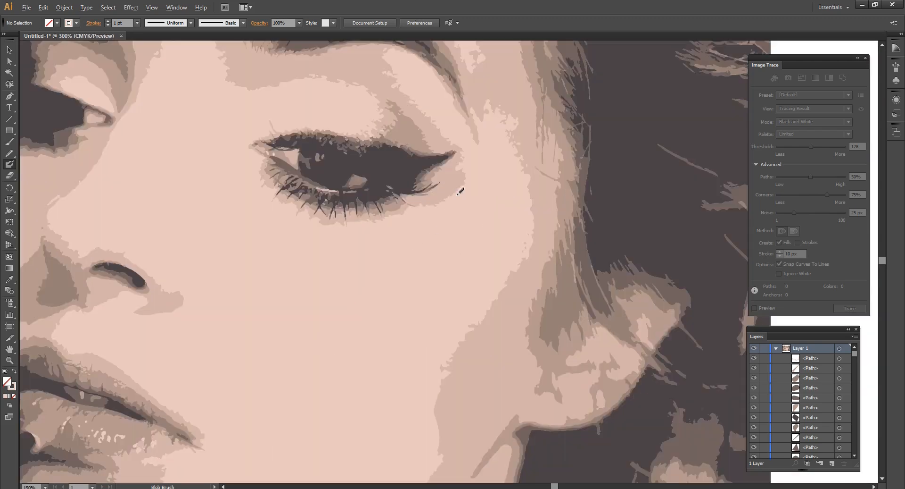
Smooth the ragged edge of the light skin area along the outer cheek, temple and outer eye corner with Blob Brush strokes.
mouse_move(434, 380)
left_mouse_down()
mouse_move(522, 256)
mouse_move(527, 216)
left_mouse_up()
mouse_move(524, 162)
left_mouse_down()
mouse_move(505, 115)
mouse_move(492, 105)
mouse_move(485, 125)
mouse_move(453, 142)
mouse_move(450, 134)
left_mouse_up()
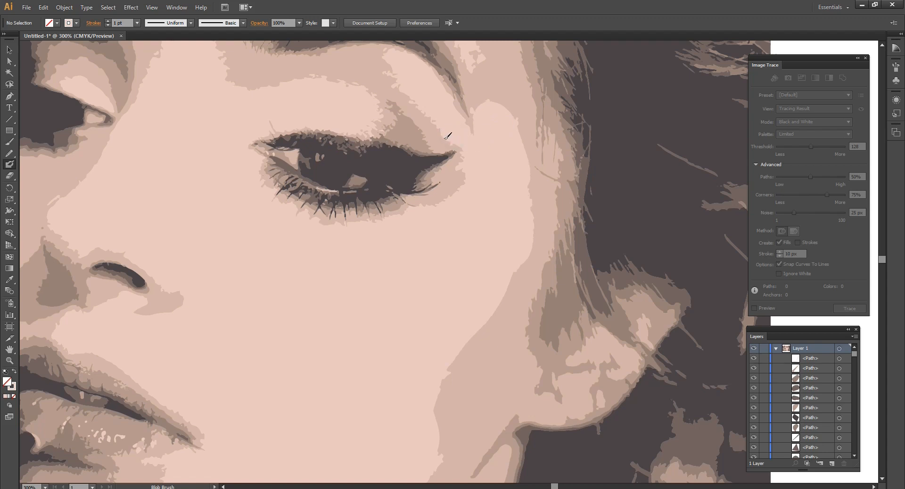
left_click(9, 60)
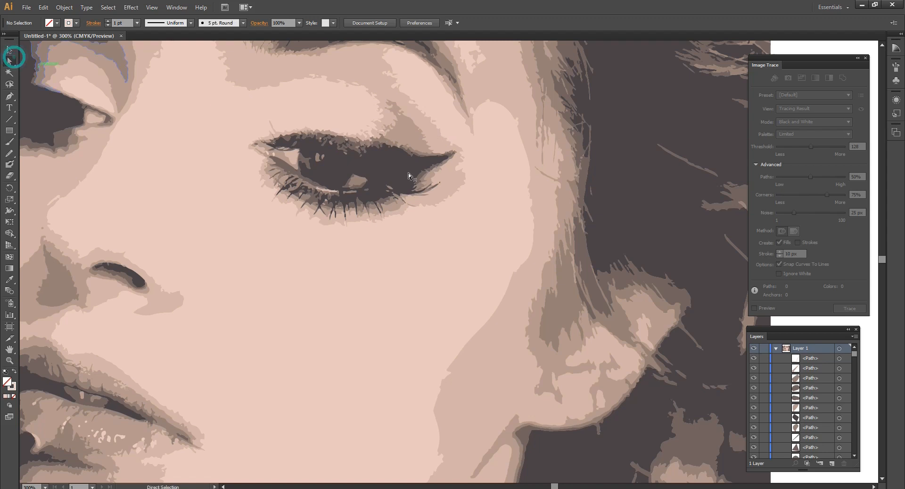
left_click(469, 161)
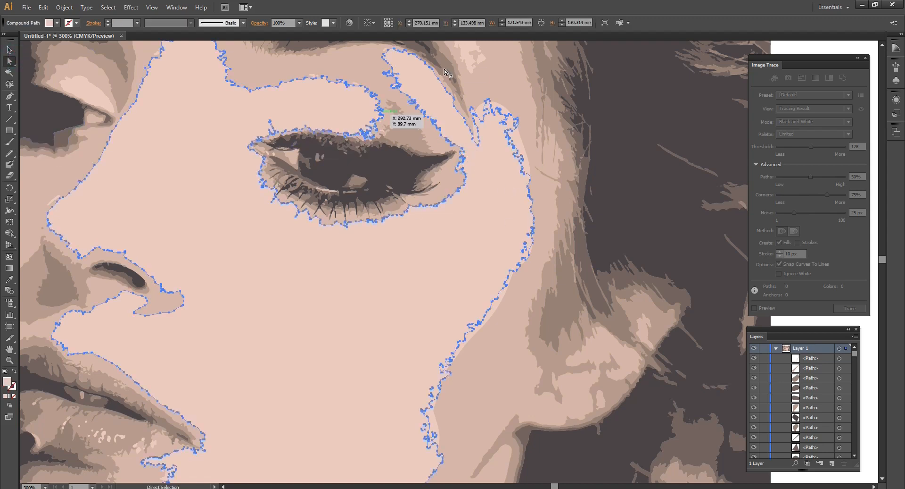
scroll(472, 87, "up", 3)
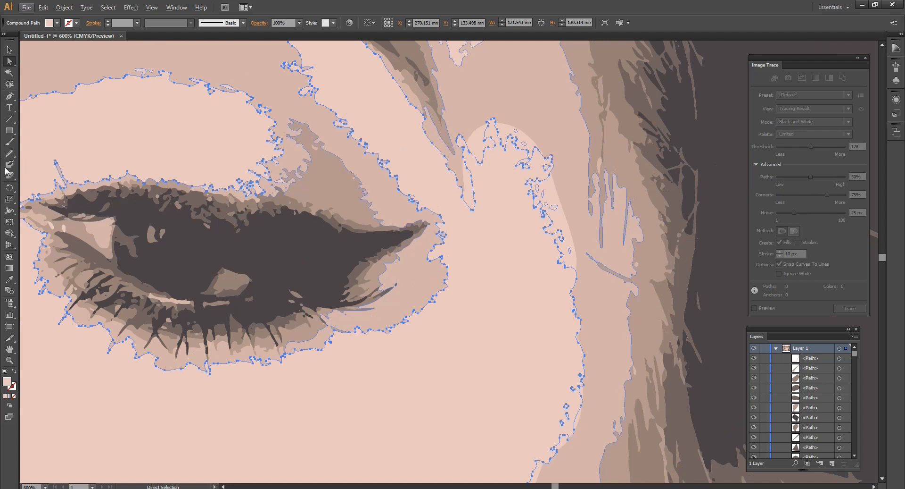
left_click(9, 164)
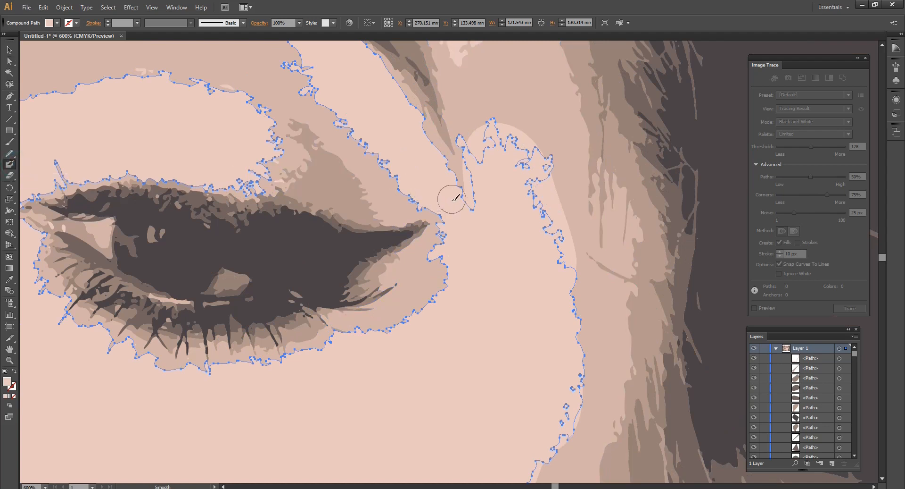
mouse_move(421, 186)
left_mouse_down()
mouse_move(399, 173)
mouse_move(383, 137)
mouse_move(371, 138)
left_mouse_up()
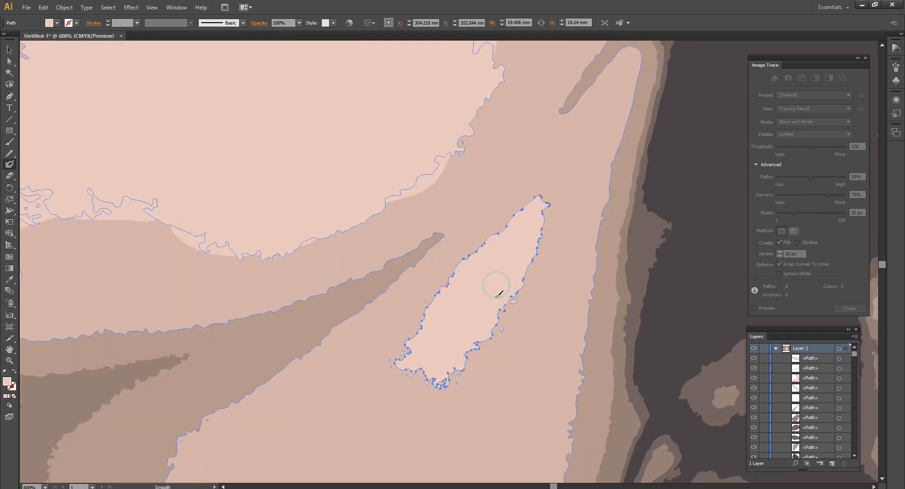
Smooth the lower edge of the light highlight on the neck with the Blob Brush, and lasso and delete the stray specks around it.
mouse_move(493, 285)
left_mouse_down()
mouse_move(493, 317)
mouse_move(427, 383)
mouse_move(443, 385)
mouse_move(465, 362)
left_mouse_up()
key("ctrl+shift+a")
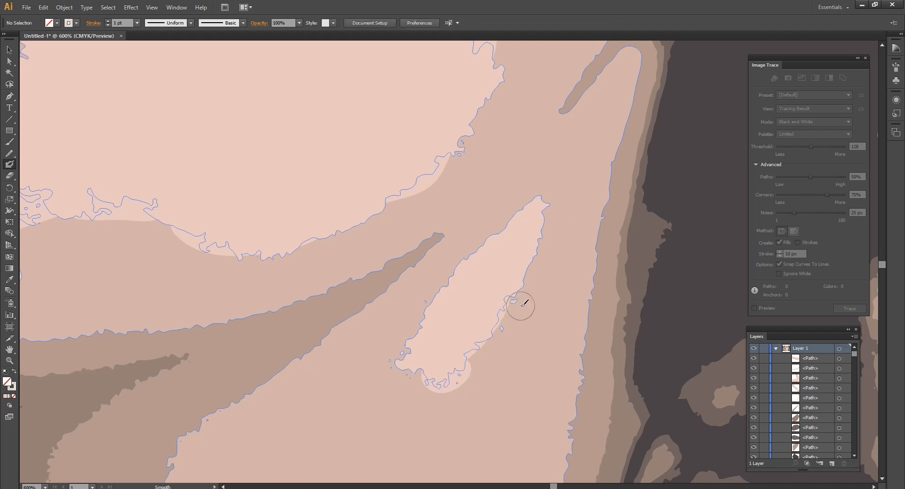
left_click(9, 61)
left_click(10, 85)
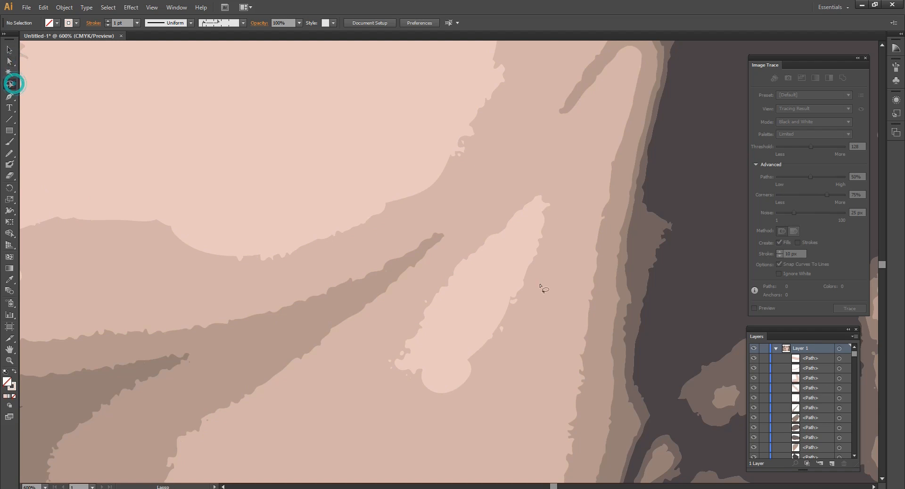
mouse_move(425, 291)
left_mouse_down()
mouse_move(425, 299)
mouse_move(429, 283)
left_mouse_up()
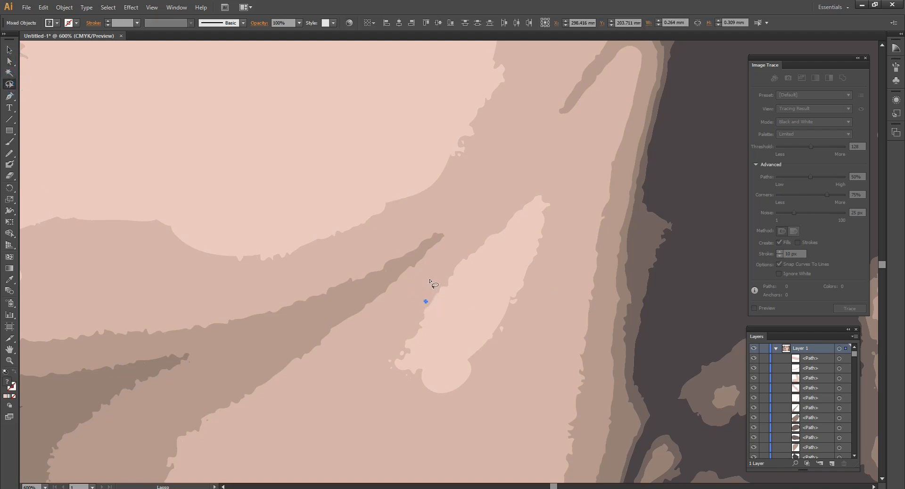
key("Delete")
mouse_move(508, 335)
left_mouse_down()
mouse_move(497, 329)
mouse_move(509, 337)
mouse_move(509, 300)
mouse_move(517, 311)
left_mouse_up()
key("Delete")
key("Delete")
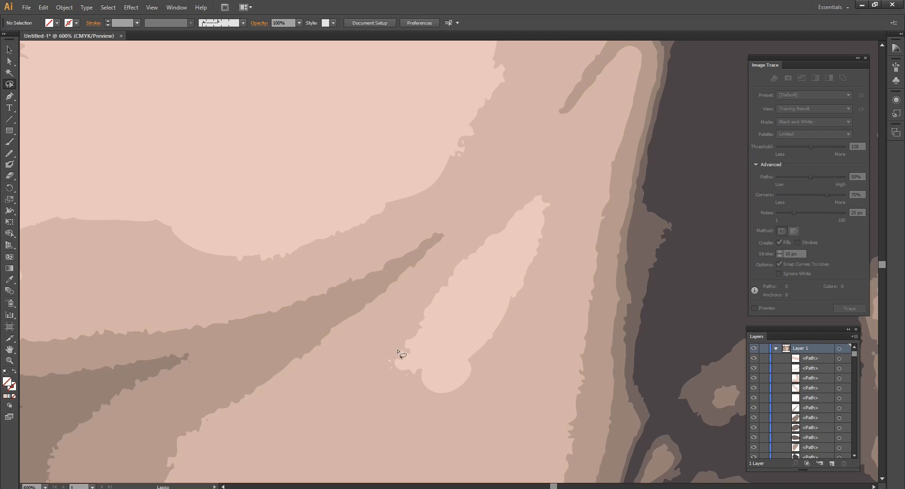
mouse_move(382, 351)
left_mouse_down()
mouse_move(402, 380)
mouse_move(377, 347)
mouse_move(383, 353)
left_mouse_up()
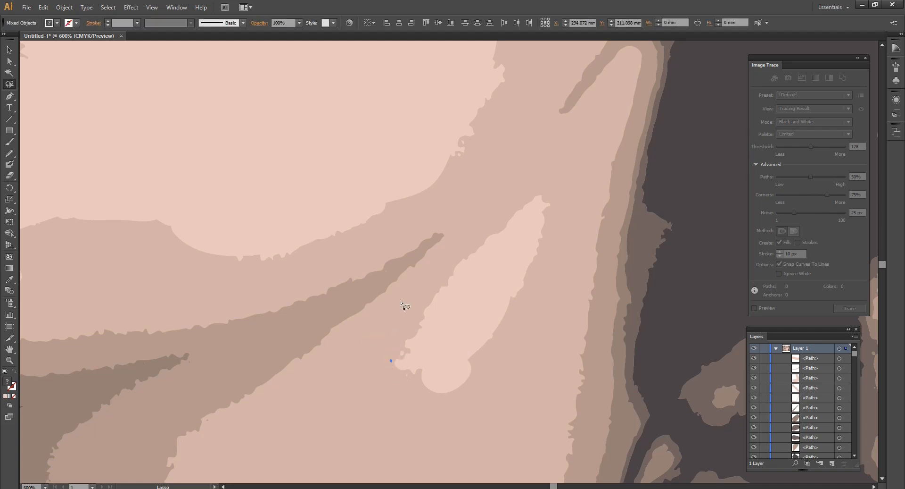
key("Delete")
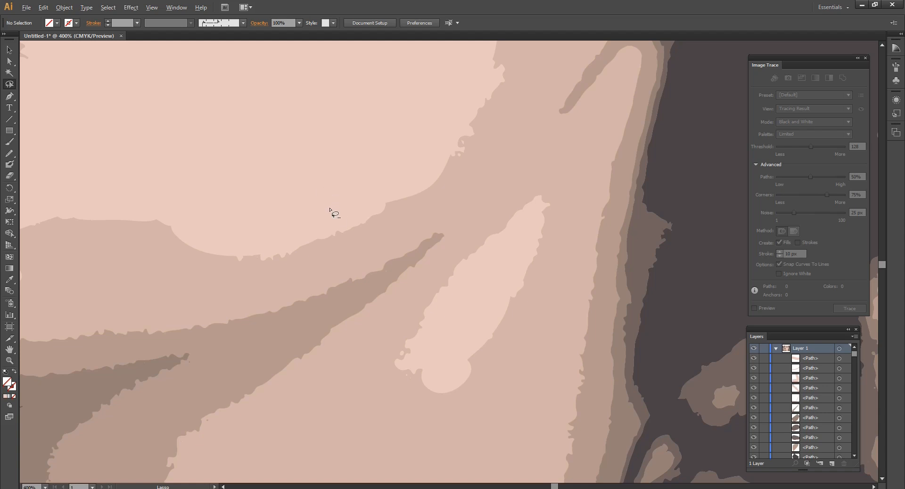
Select all shapes of the left portrait copy and open Recolor Artwork for them, keeping the artwork in view.
scroll(370, 242, "down", 6)
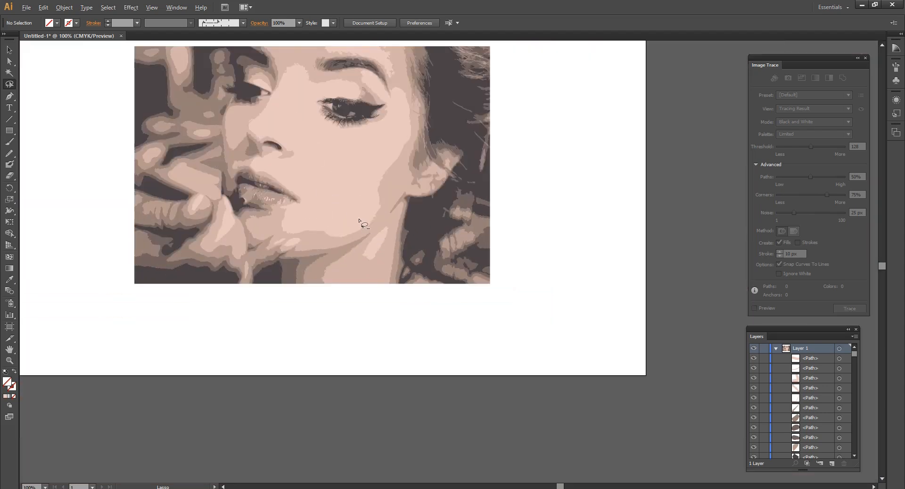
scroll(359, 228, "down", 3)
scroll(288, 133, "up", 1)
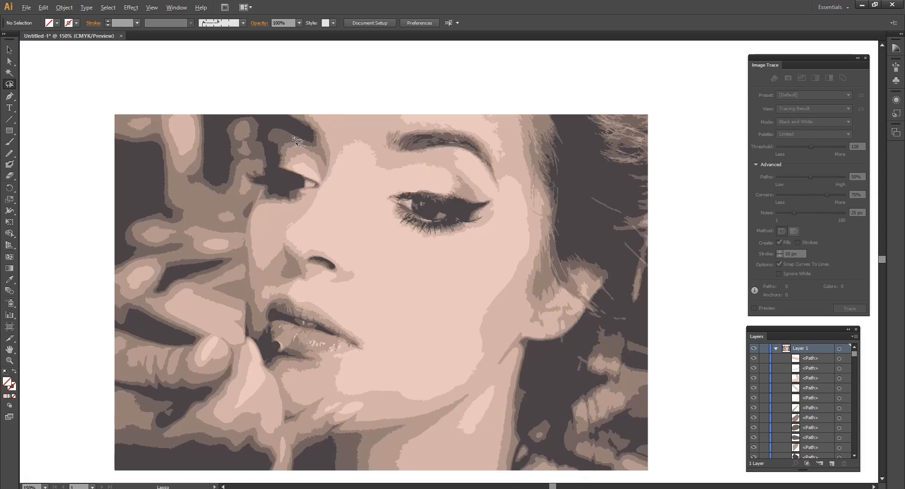
scroll(191, 165, "down", 1)
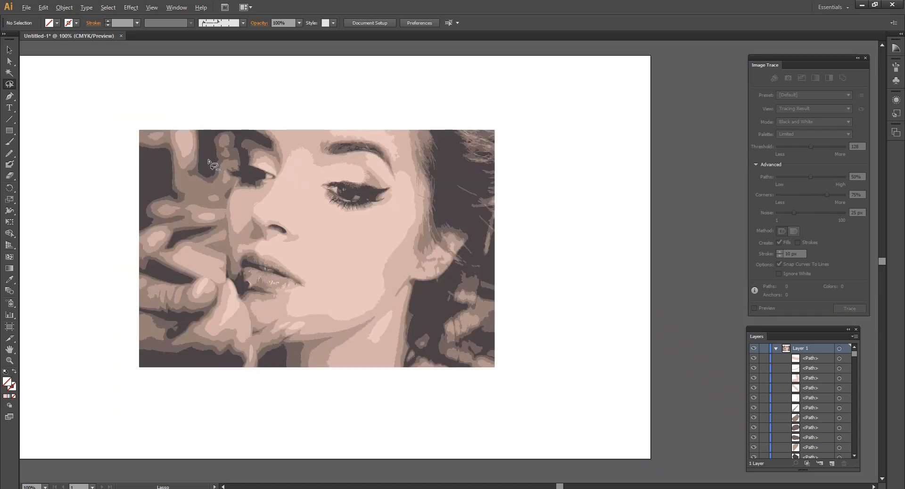
scroll(209, 161, "up", 1)
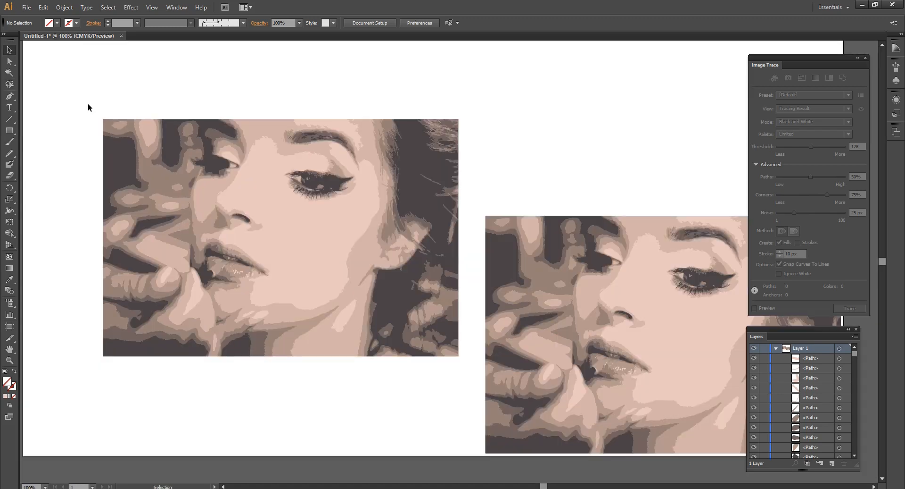
mouse_move(90, 104)
left_mouse_down()
mouse_move(360, 264)
mouse_move(442, 363)
mouse_move(467, 367)
left_mouse_up()
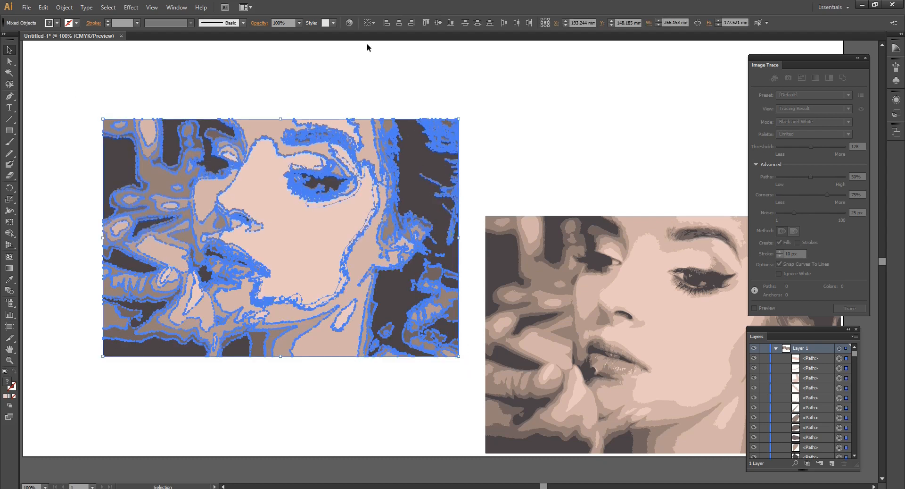
left_click(350, 23)
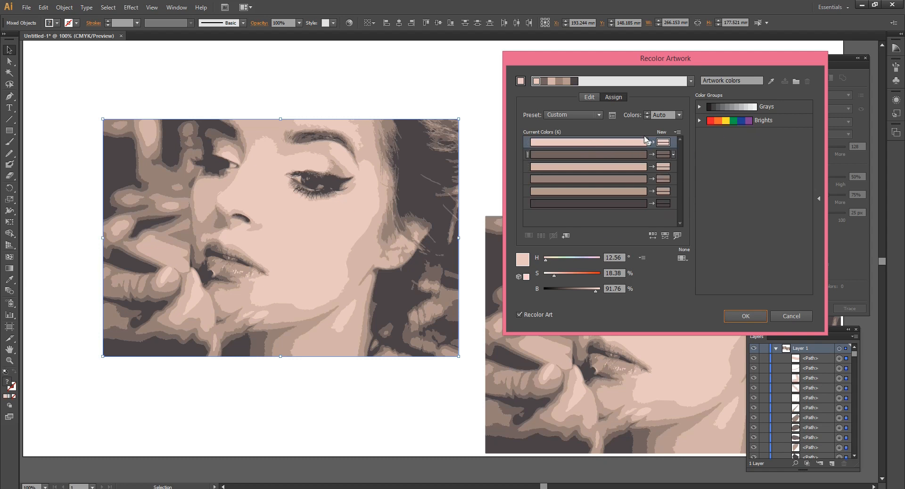
left_click_drag(622, 63, 605, 59)
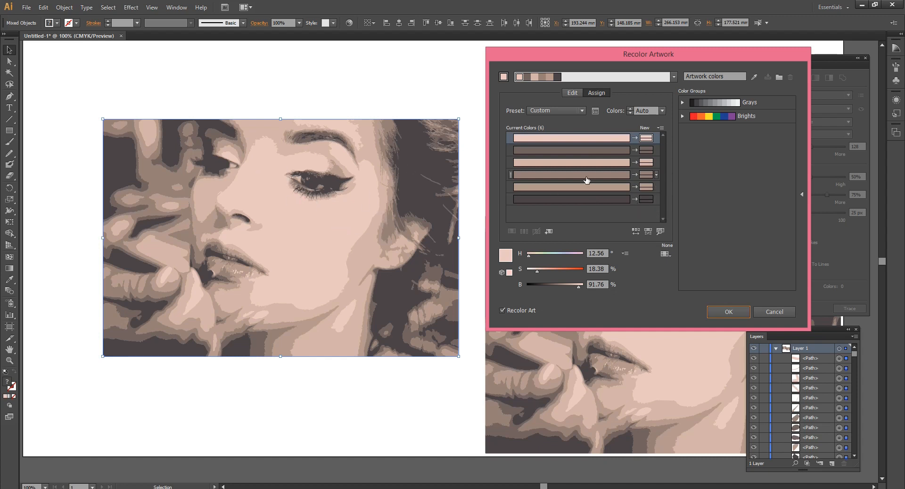
left_click_drag(589, 59, 601, 52)
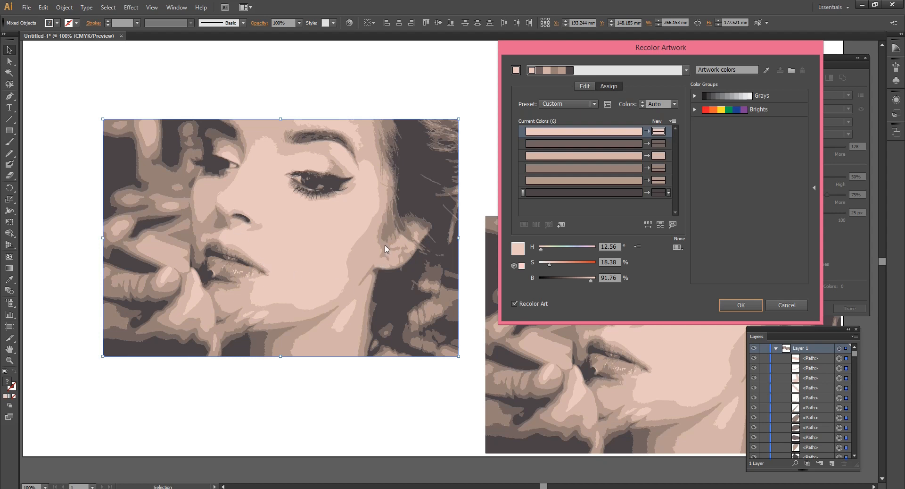
Recolor the darkest of the six artwork colors to the blue-gray 38383F.
double_click(659, 193)
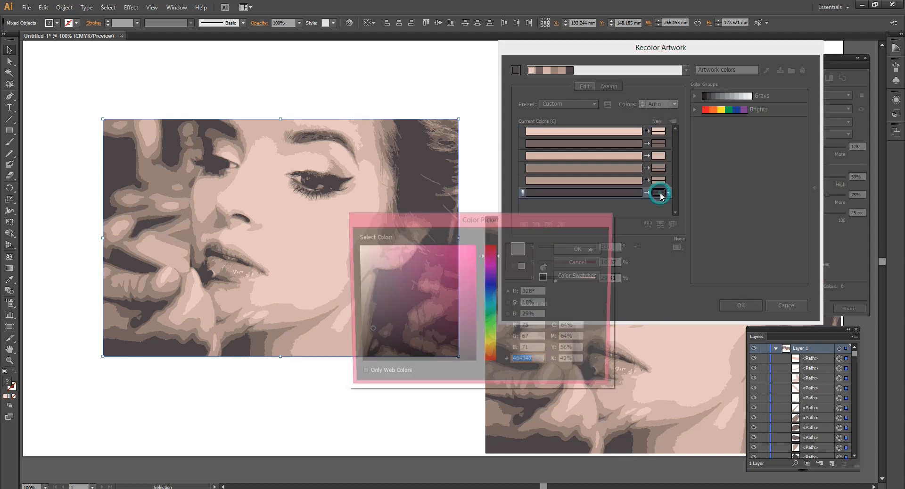
left_click(493, 287)
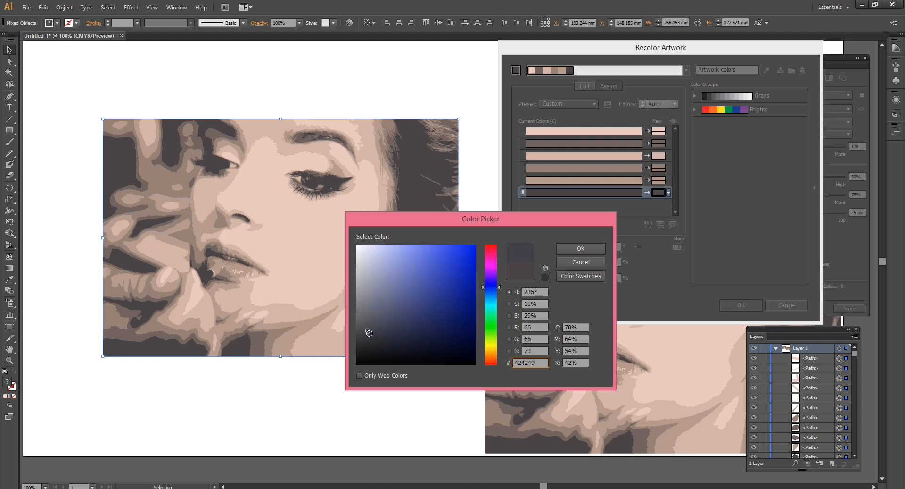
left_click(371, 335)
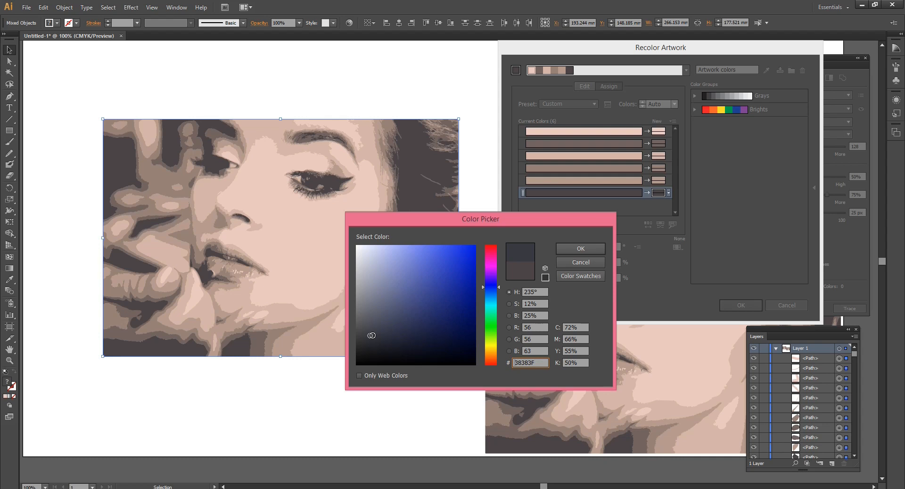
left_click(587, 251)
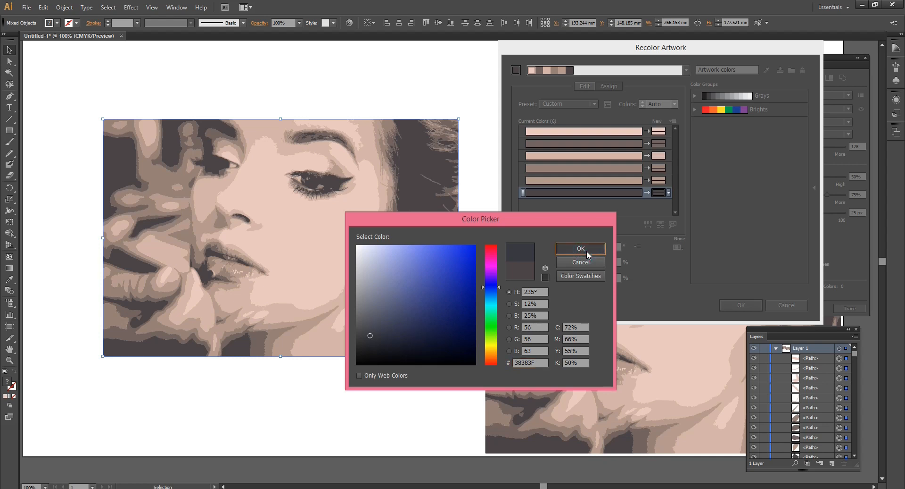
Recolor the medium beige artwork color to the grayish blue 8288A3.
double_click(659, 184)
left_click(493, 289)
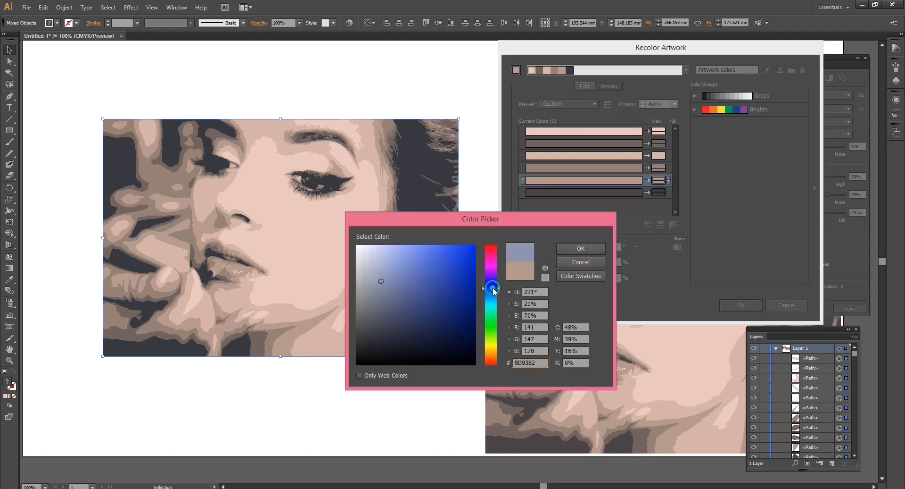
left_click(380, 286)
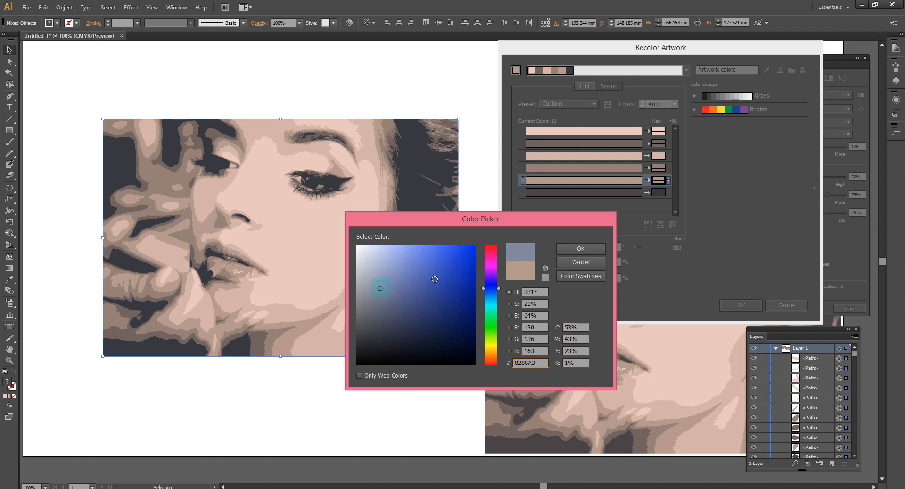
left_click(579, 248)
Recolor the medium brown artwork color to the slate blue 666987.
double_click(659, 168)
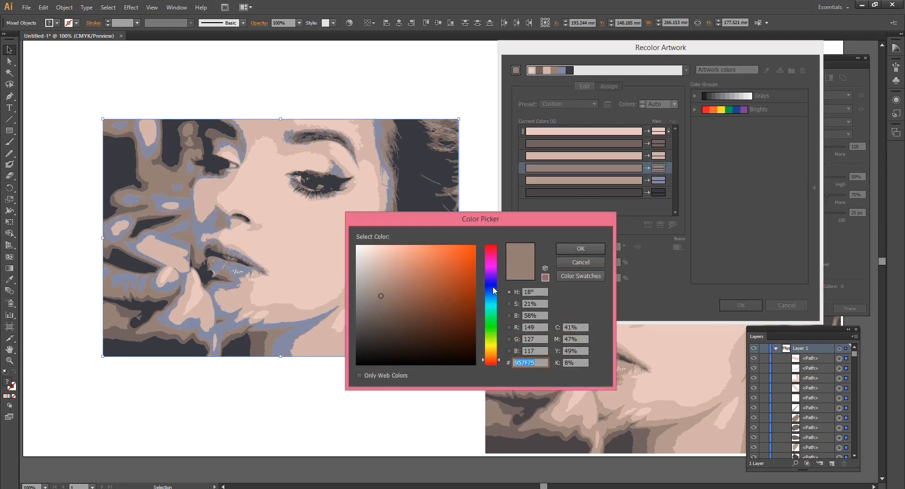
left_click(493, 287)
left_click(389, 302)
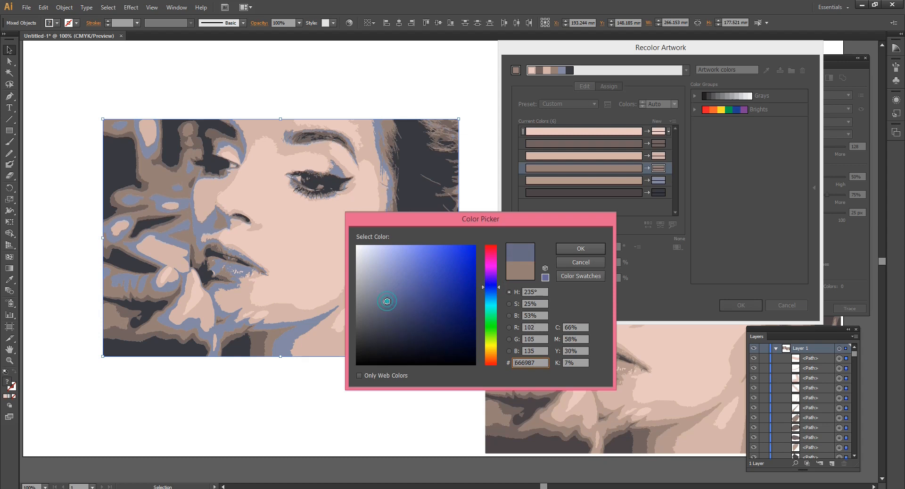
left_click(579, 248)
Recolor the light tan artwork color to lavender with hue 240°, saturation about 20% and brightness about 80%.
double_click(663, 156)
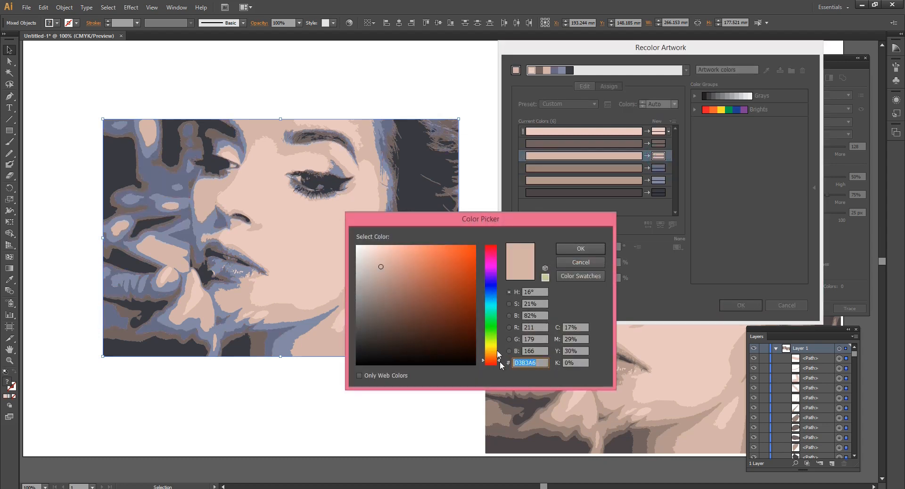
left_click(491, 285)
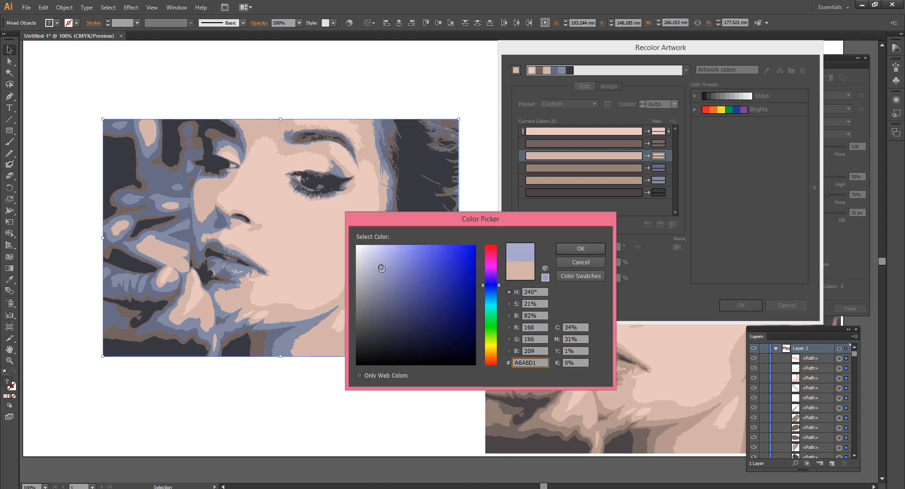
left_click(581, 248)
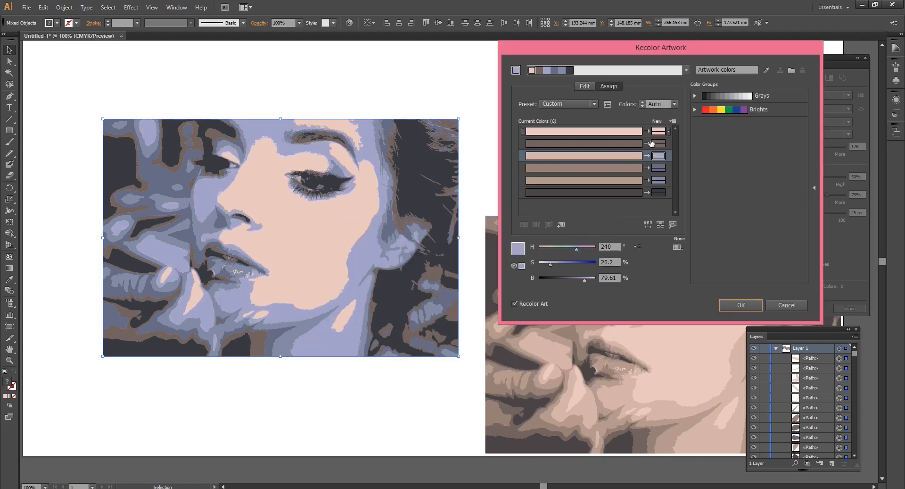
Recolor the dark brown artwork color to the dark blue-gray 535568.
double_click(659, 144)
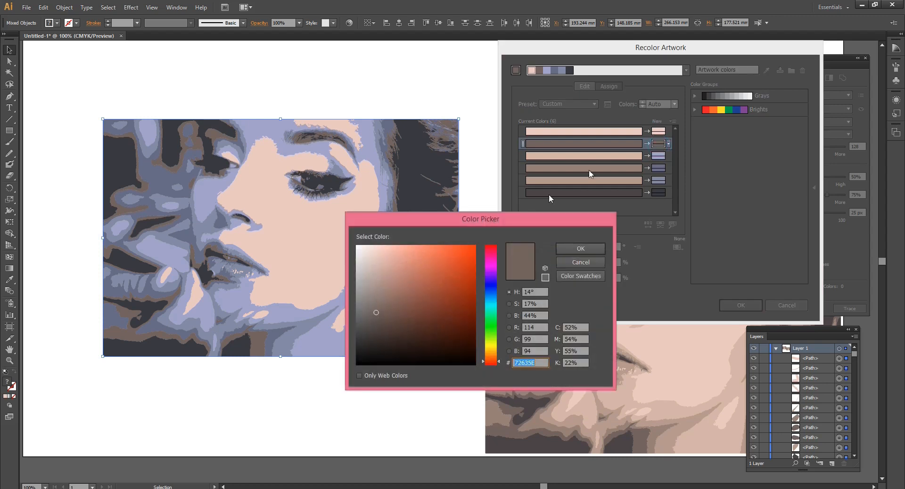
left_click(491, 286)
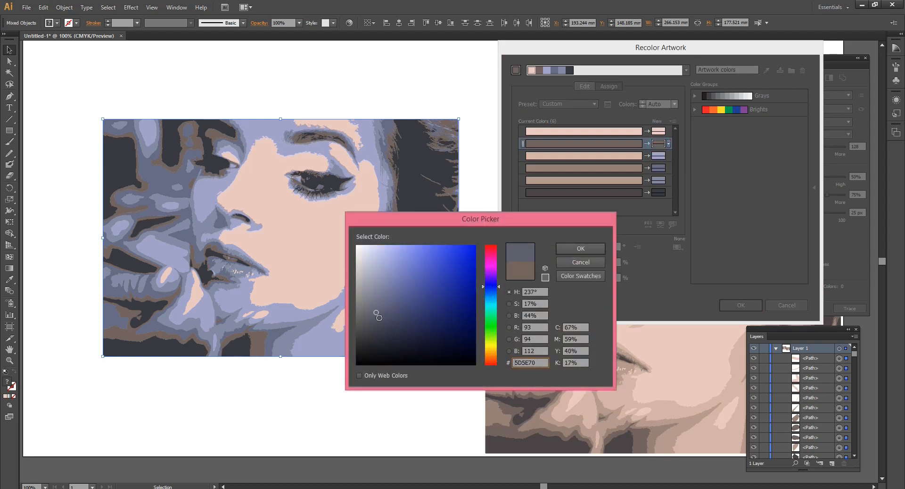
left_click(380, 315)
left_click(581, 248)
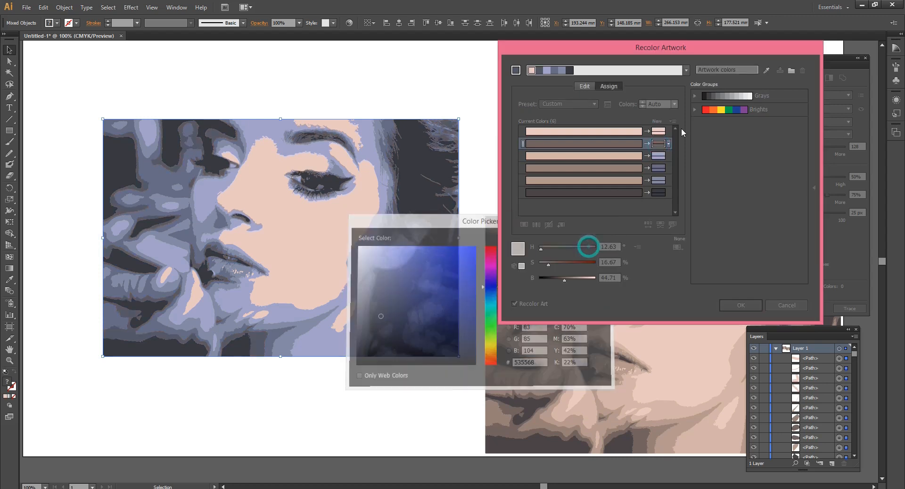
Recolor the light pink artwork color to the pale periwinkle B3B7DD and apply the recoloring to the selected illustration.
double_click(653, 132)
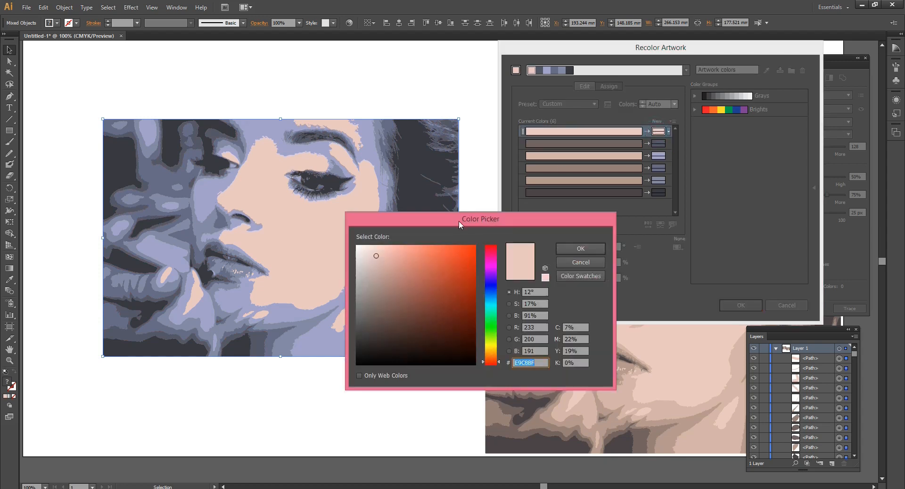
left_click(495, 287)
left_click(379, 260)
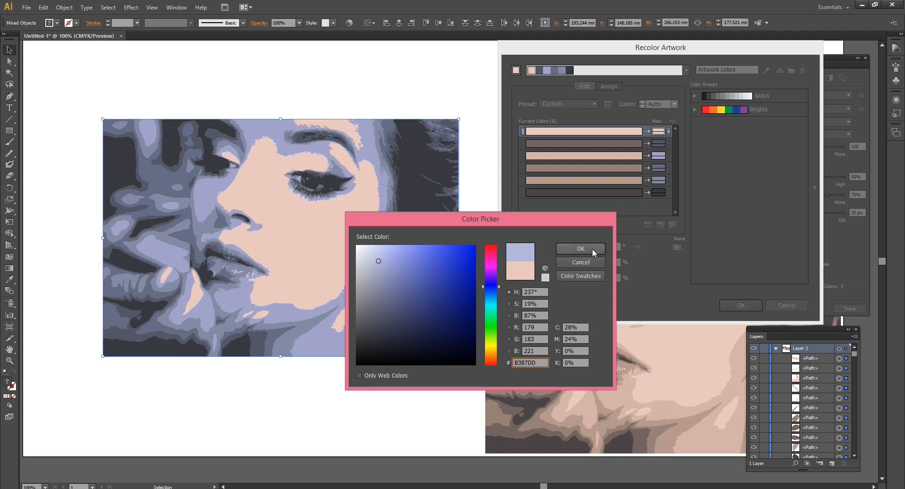
left_click(592, 249)
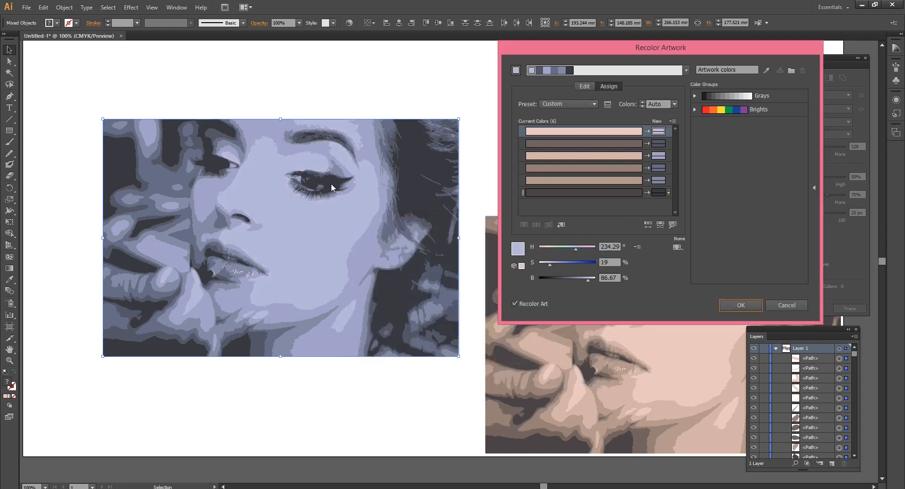
left_click(740, 304)
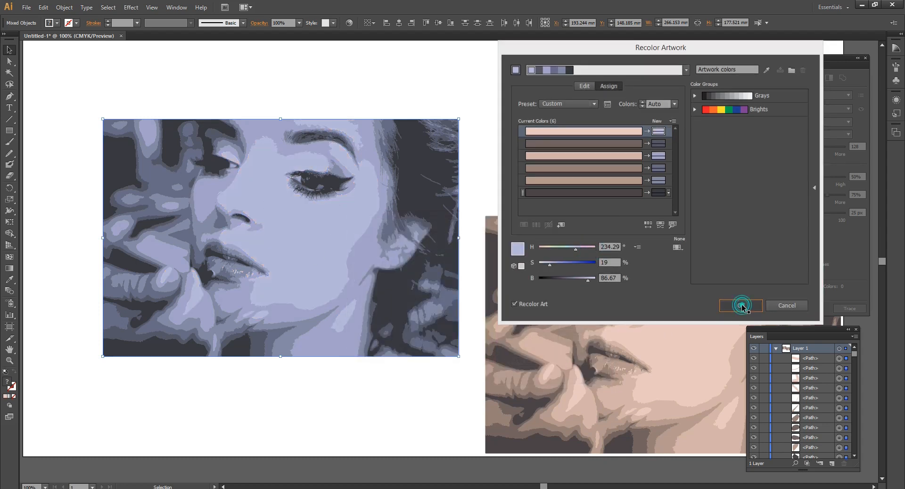
left_click(493, 171)
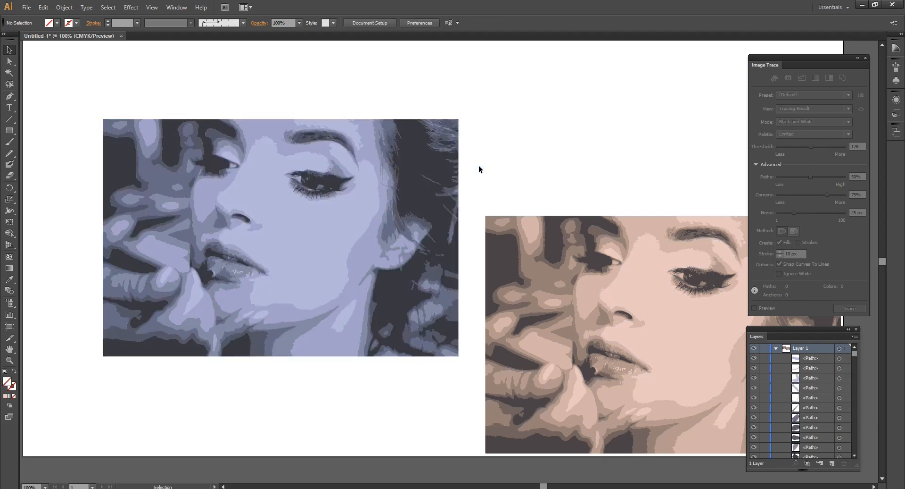
Select the whole blue illustration and move it down beside the beige one, roughly aligning the two, and deselect it.
scroll(476, 163, "down", 1)
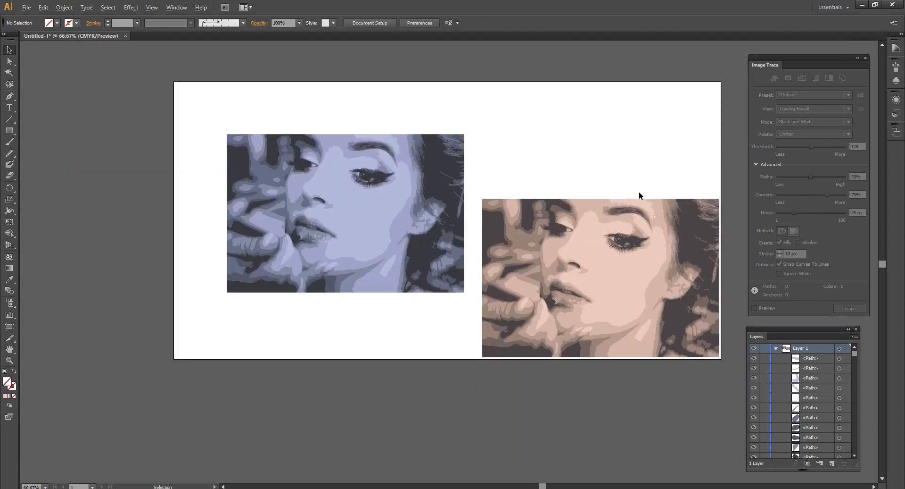
scroll(660, 194, "up", 1)
scroll(479, 154, "down", 2)
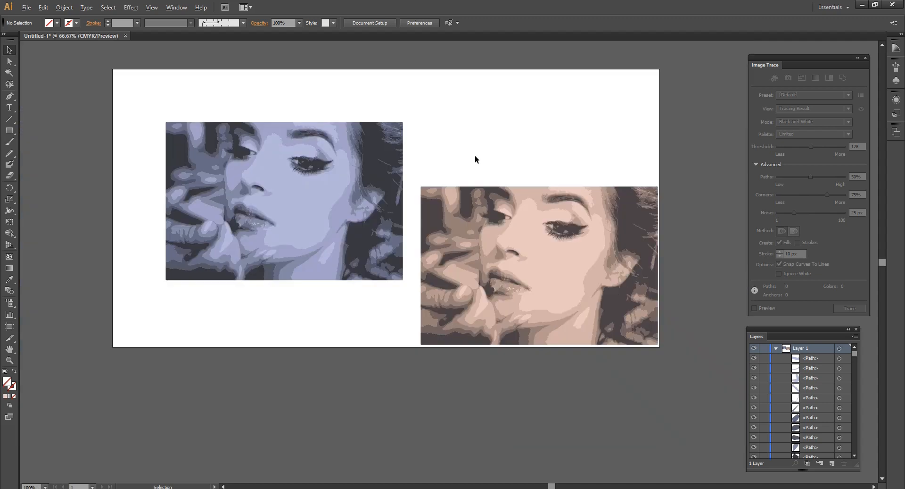
scroll(454, 155, "up", 1)
scroll(442, 151, "up", 1)
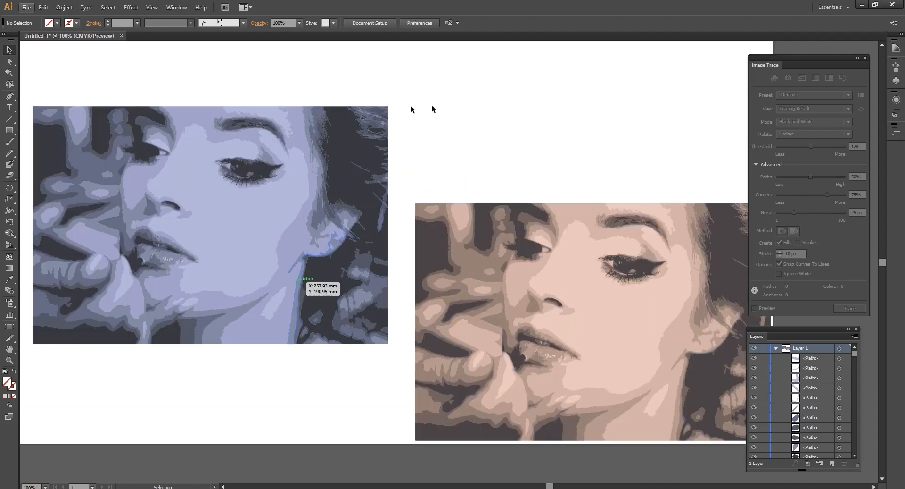
left_click_drag(392, 302, 407, 315)
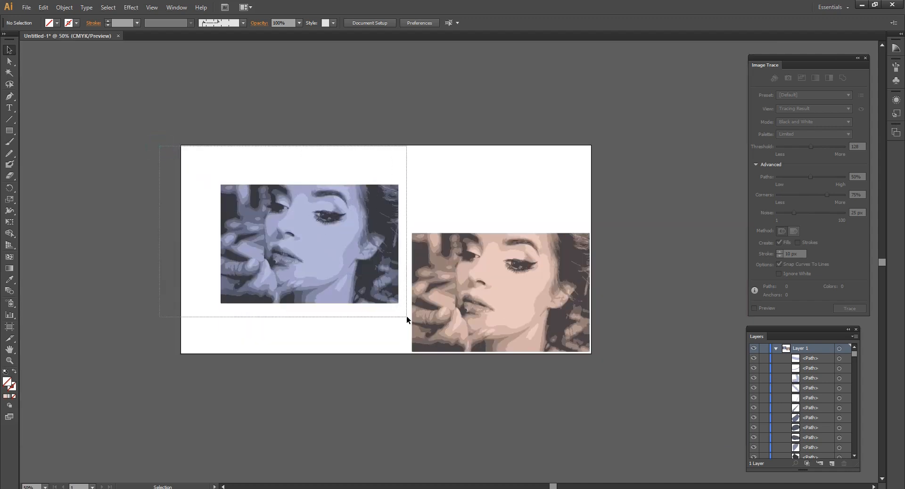
mouse_move(314, 224)
left_mouse_down()
mouse_move(327, 279)
mouse_move(316, 264)
left_mouse_up()
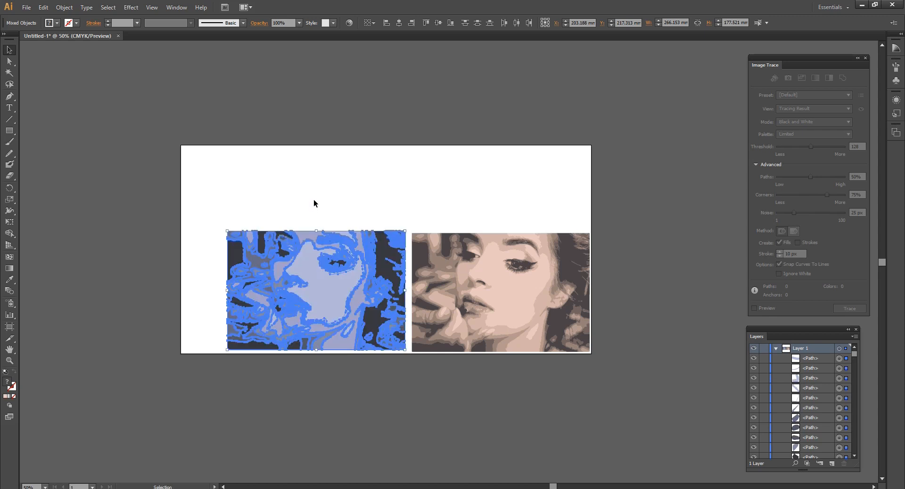
left_click(361, 192)
scroll(390, 164, "up", 1)
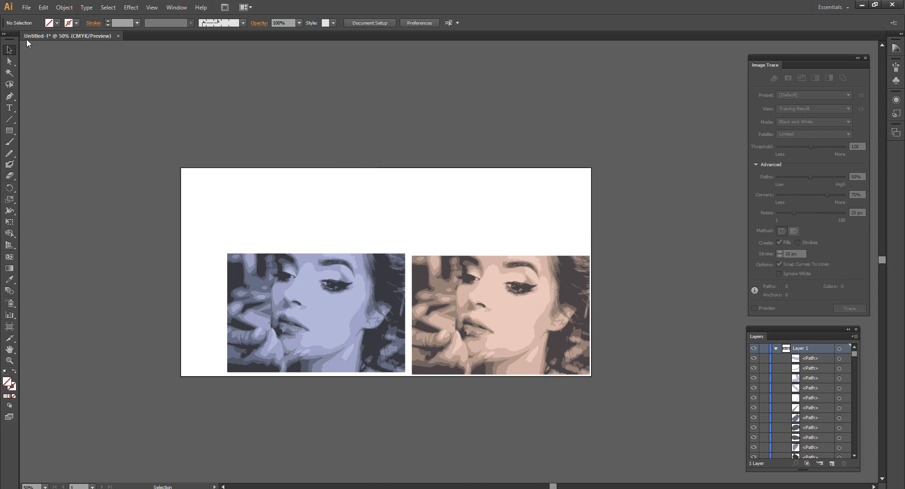
Place the original photo freestocks-YGmk9UZMdZg-unsplash from the Desktop into the document as a linked image.
left_click(26, 8)
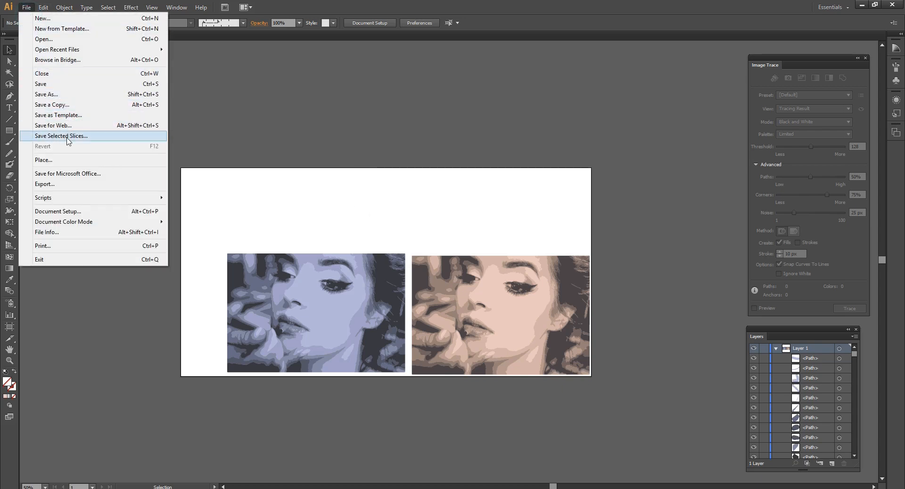
left_click(62, 161)
left_click_drag(258, 46, 259, 118)
left_click(89, 111)
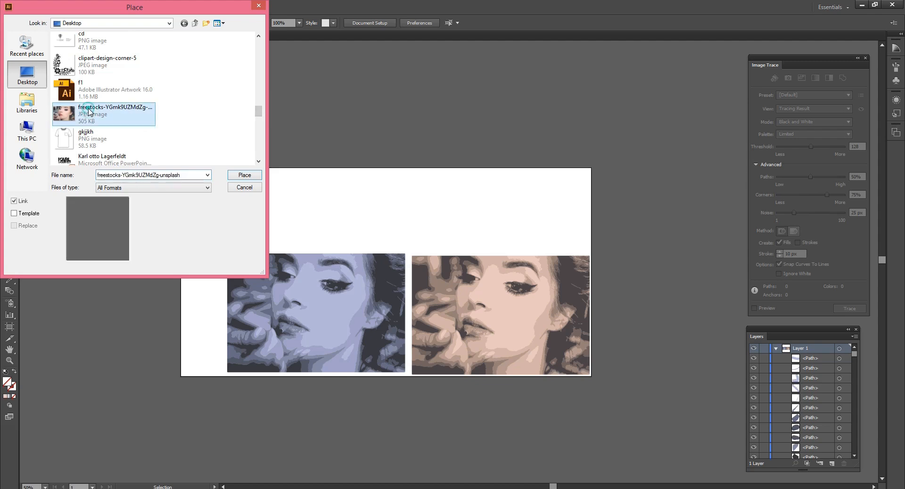
left_click(244, 175)
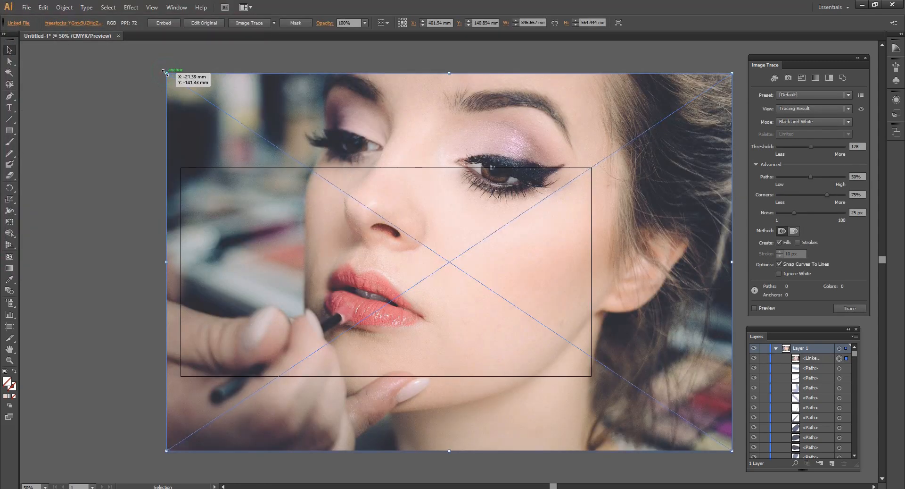
Scale the placed photo down to slightly larger than one illustration and position it centered above the two illustrations.
left_click_drag(165, 71, 523, 289)
left_click_drag(612, 321, 370, 120)
left_click(527, 195)
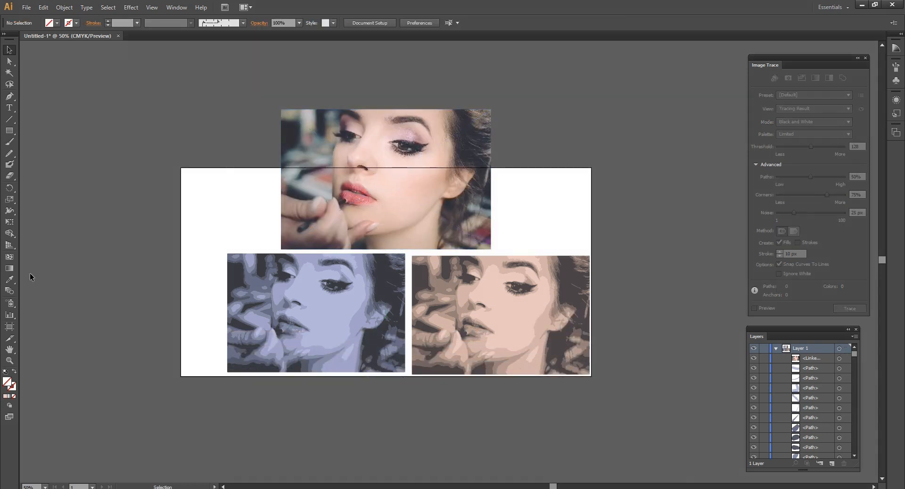
Resize the artboard from its upper-left corner so it encloses the photo and both illustrations closely.
left_click(10, 326)
left_click_drag(181, 167, 220, 97)
left_click(7, 43)
key("ctrl+plus")
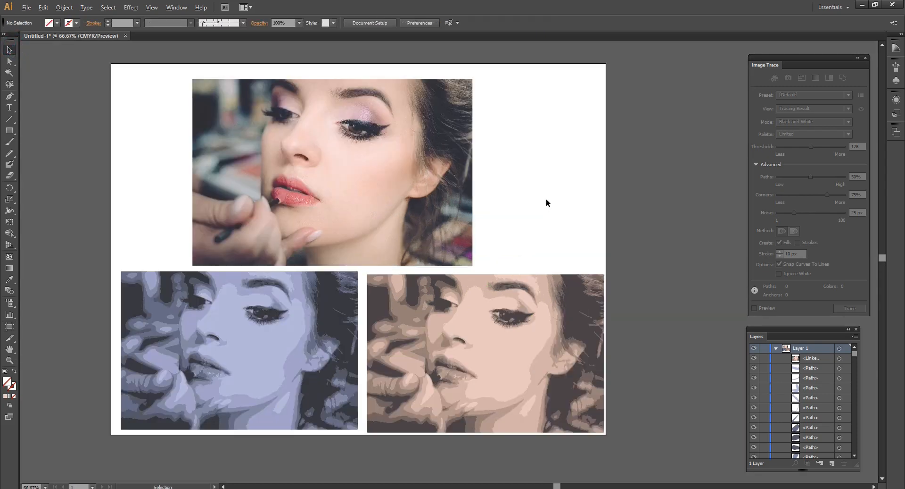